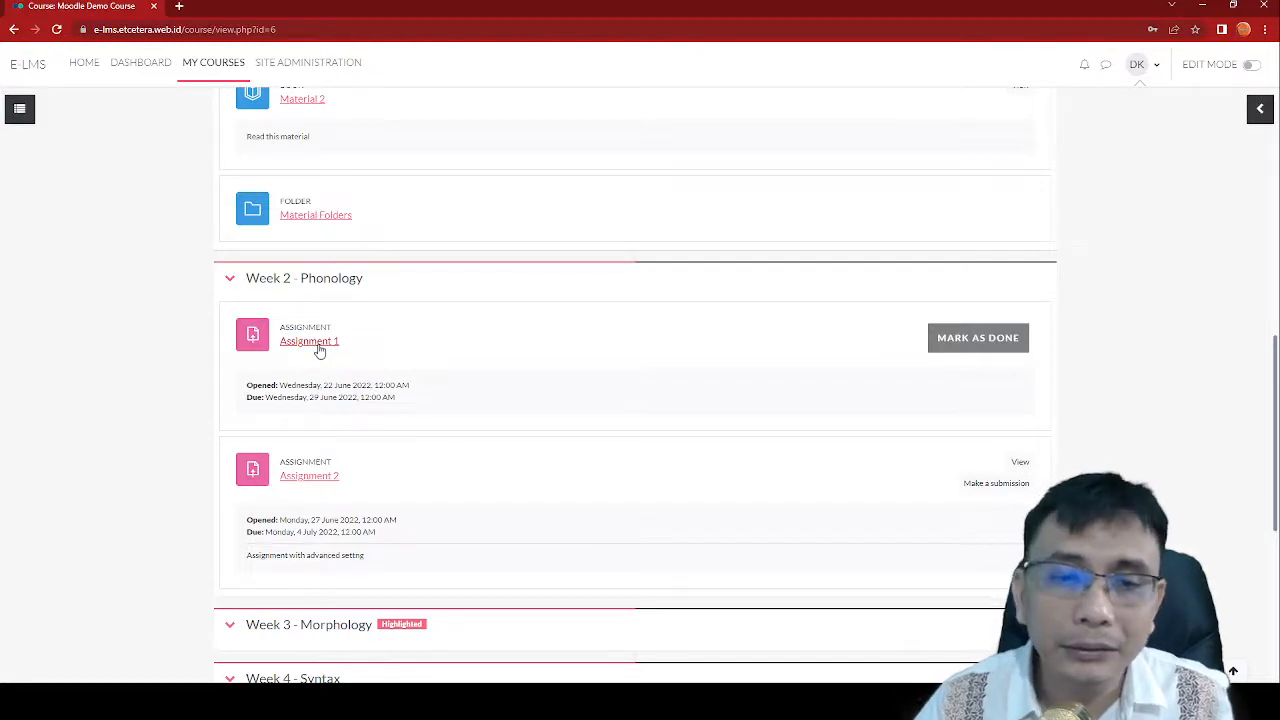
Open Assignment 1 under Week 2 - Phonology and review its grading summary of participants, submissions and work needing grading.
left_click(309, 342)
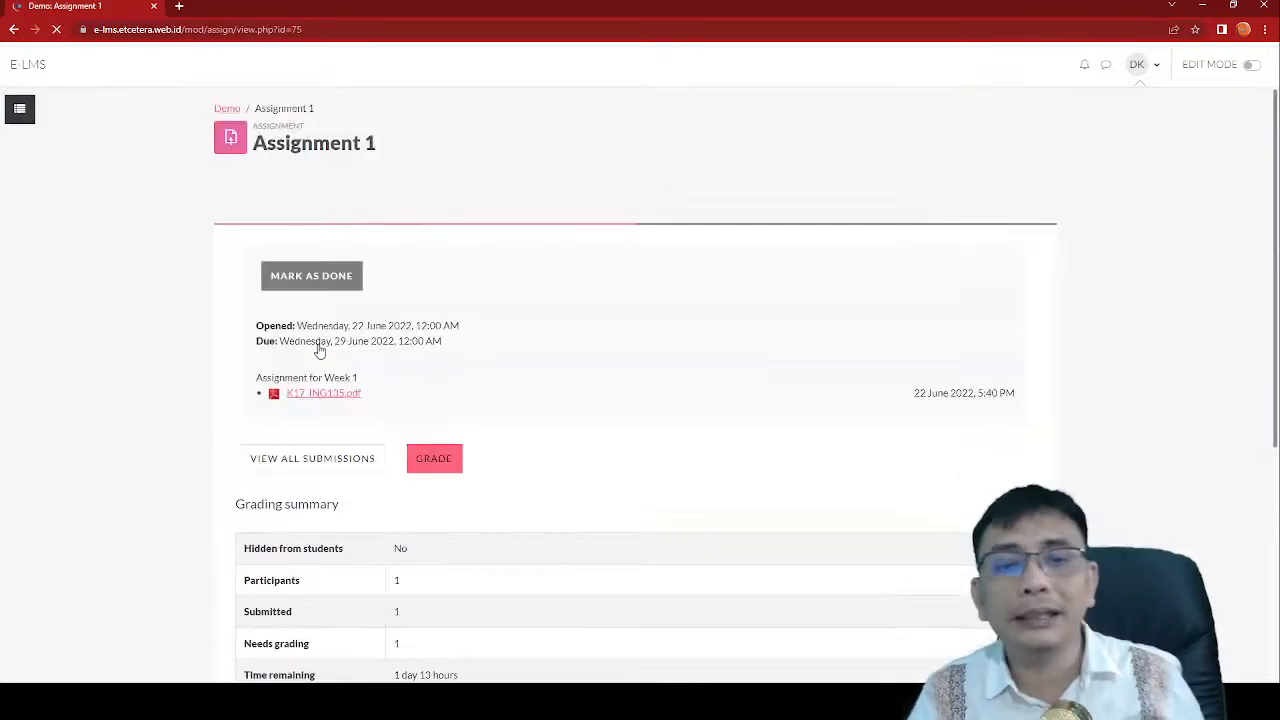
scroll(417, 336, "down", 2)
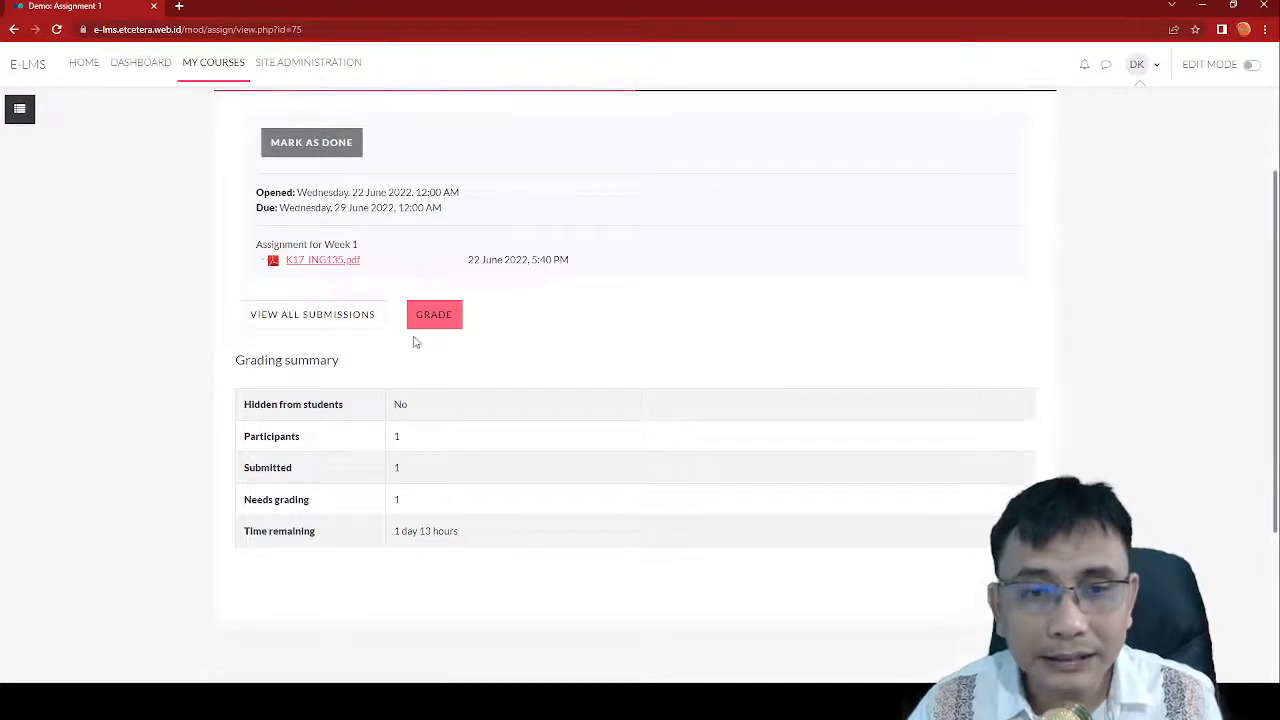
scroll(424, 360, "down", 1)
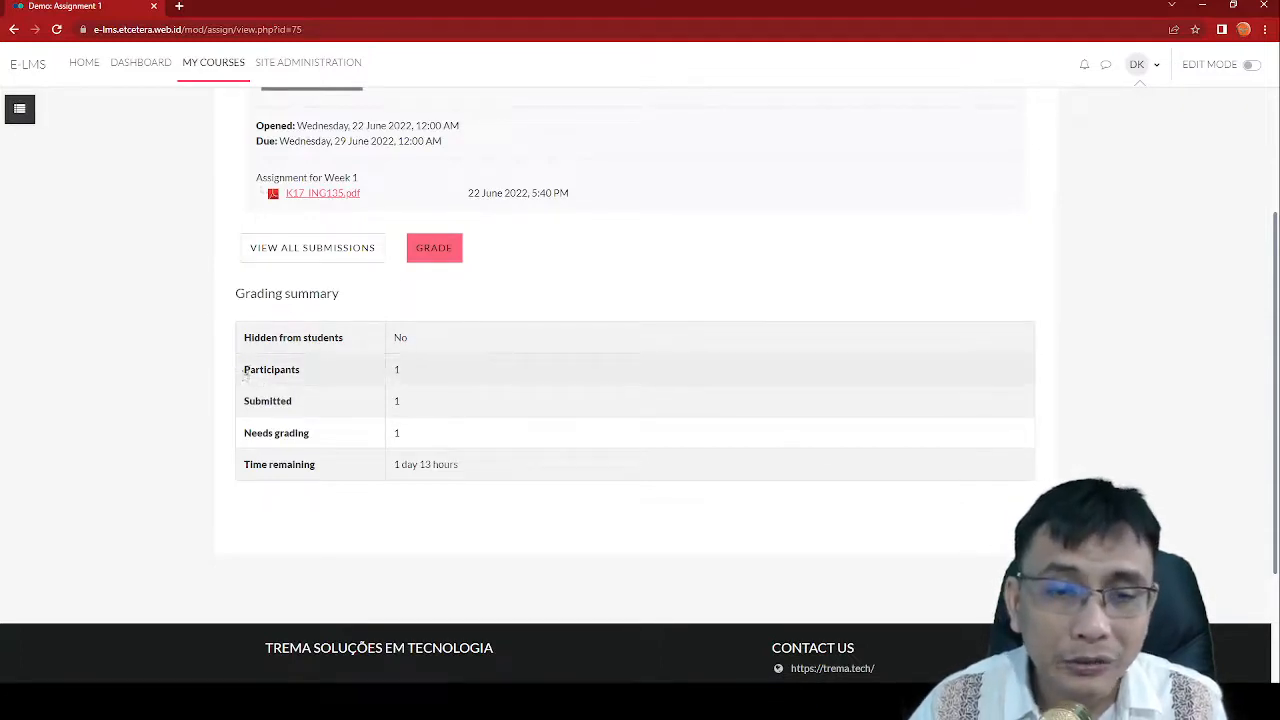
left_click_drag(244, 370, 420, 381)
left_click(462, 375)
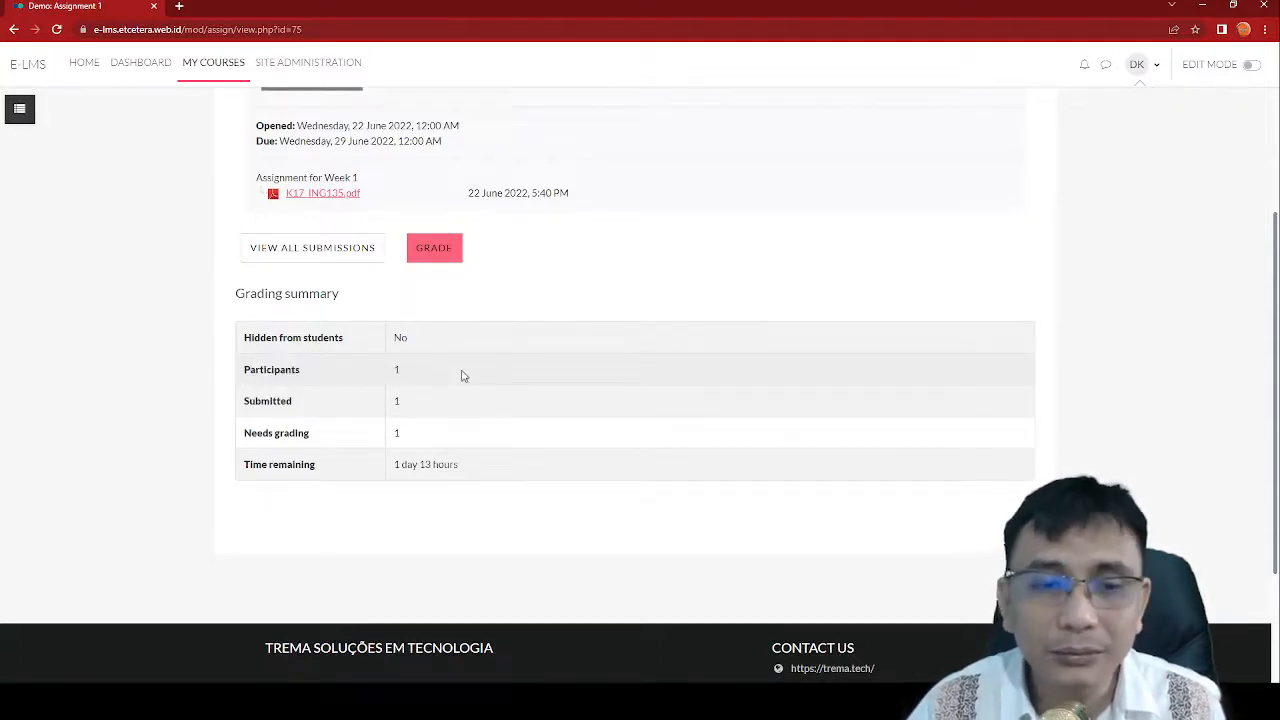
left_click_drag(411, 406, 395, 433)
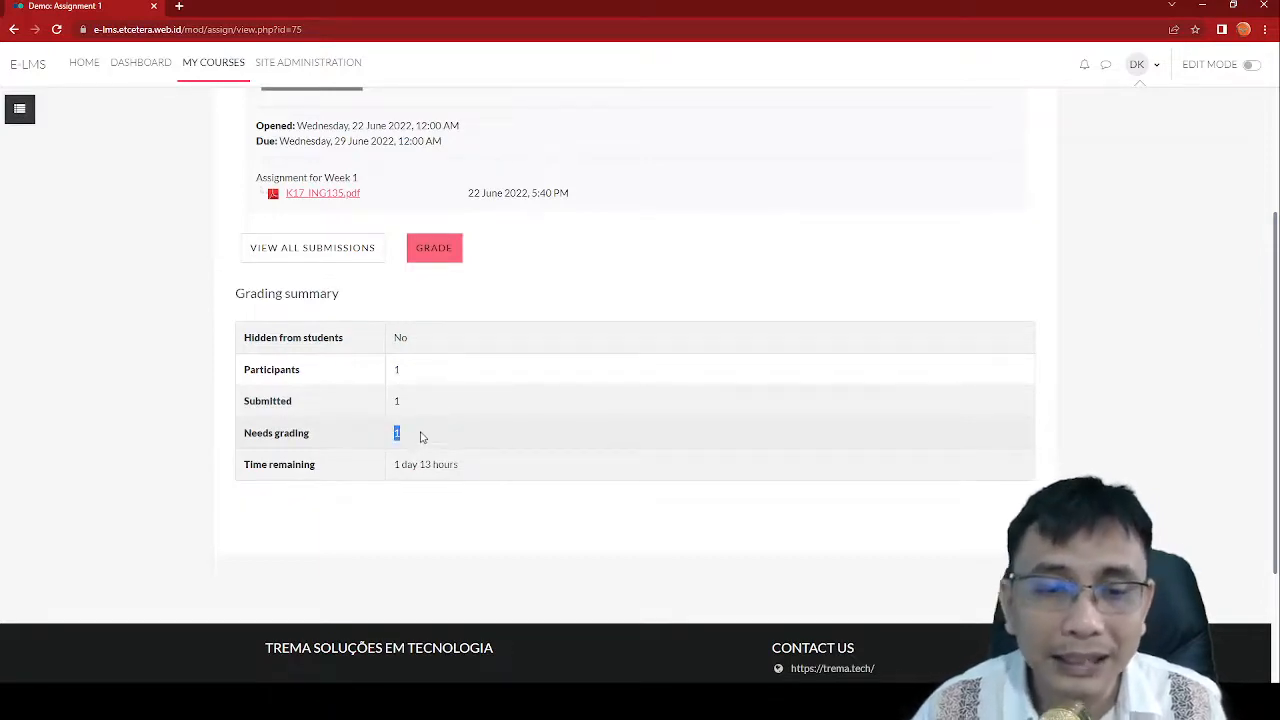
left_click(401, 516)
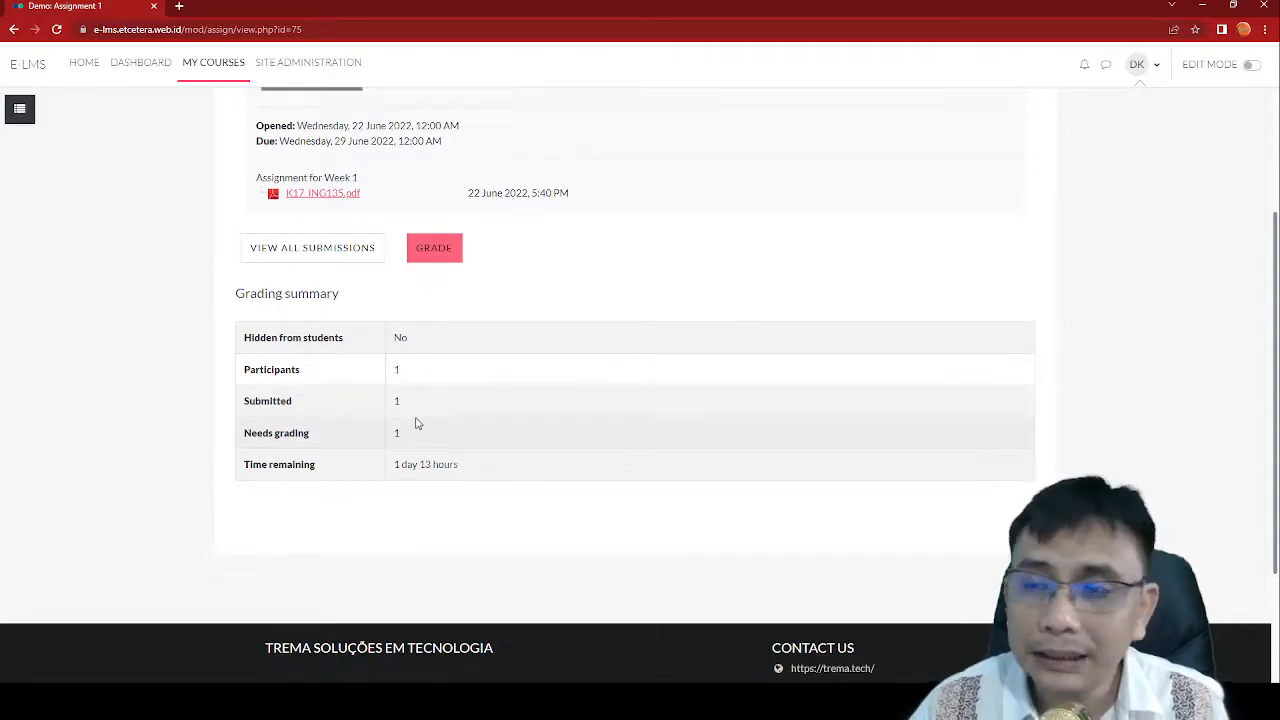
Look through the list of all submissions for Assignment 1 and return to the assignment page.
scroll(417, 424, "up", 2)
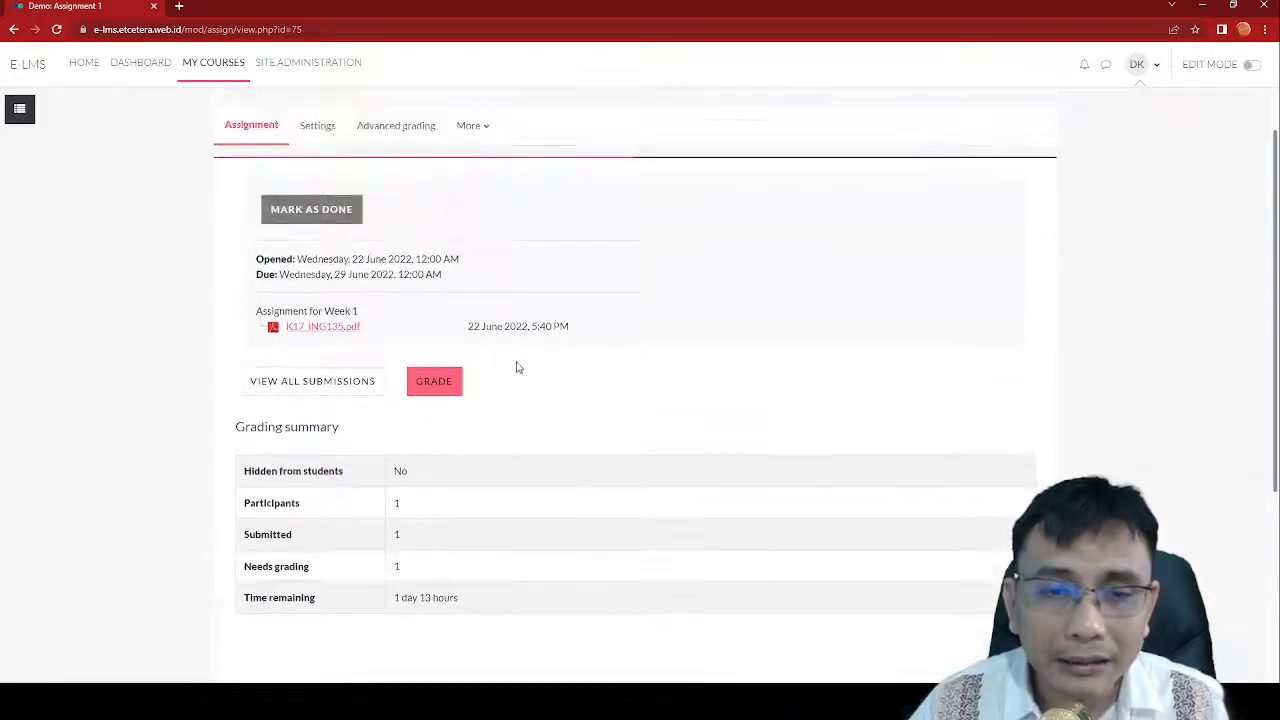
left_click(337, 387)
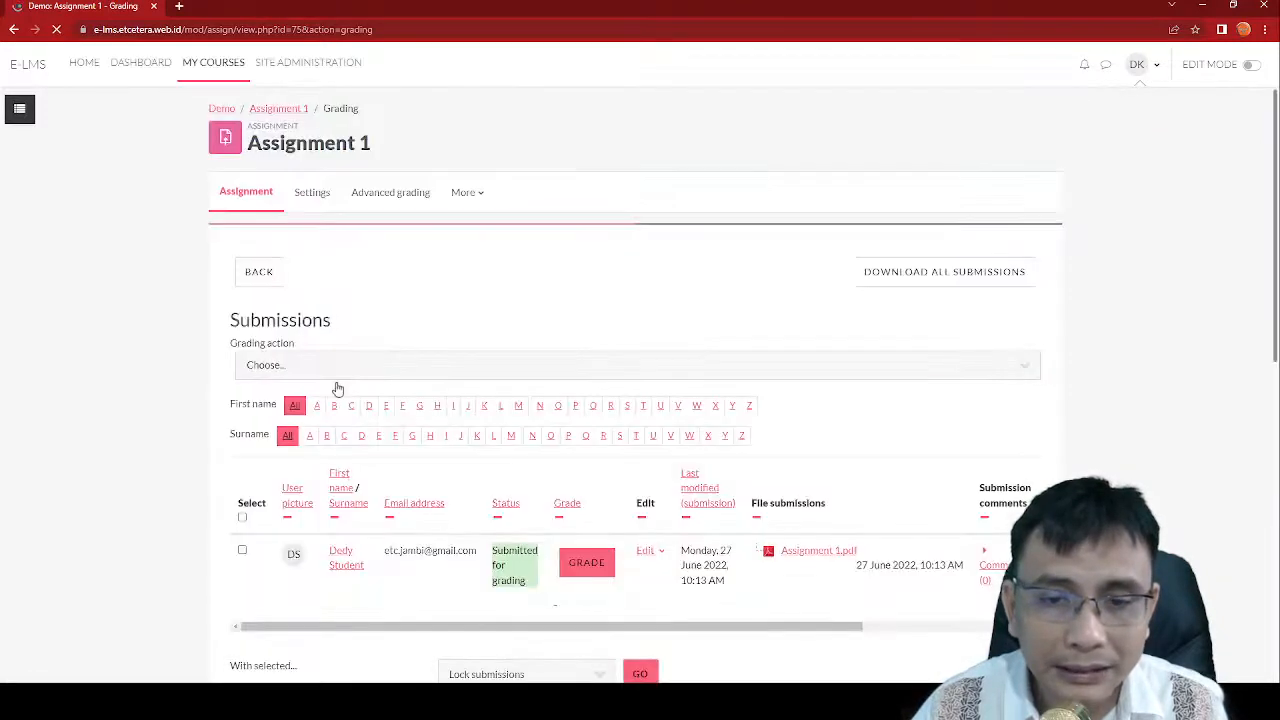
scroll(796, 381, "down", 1)
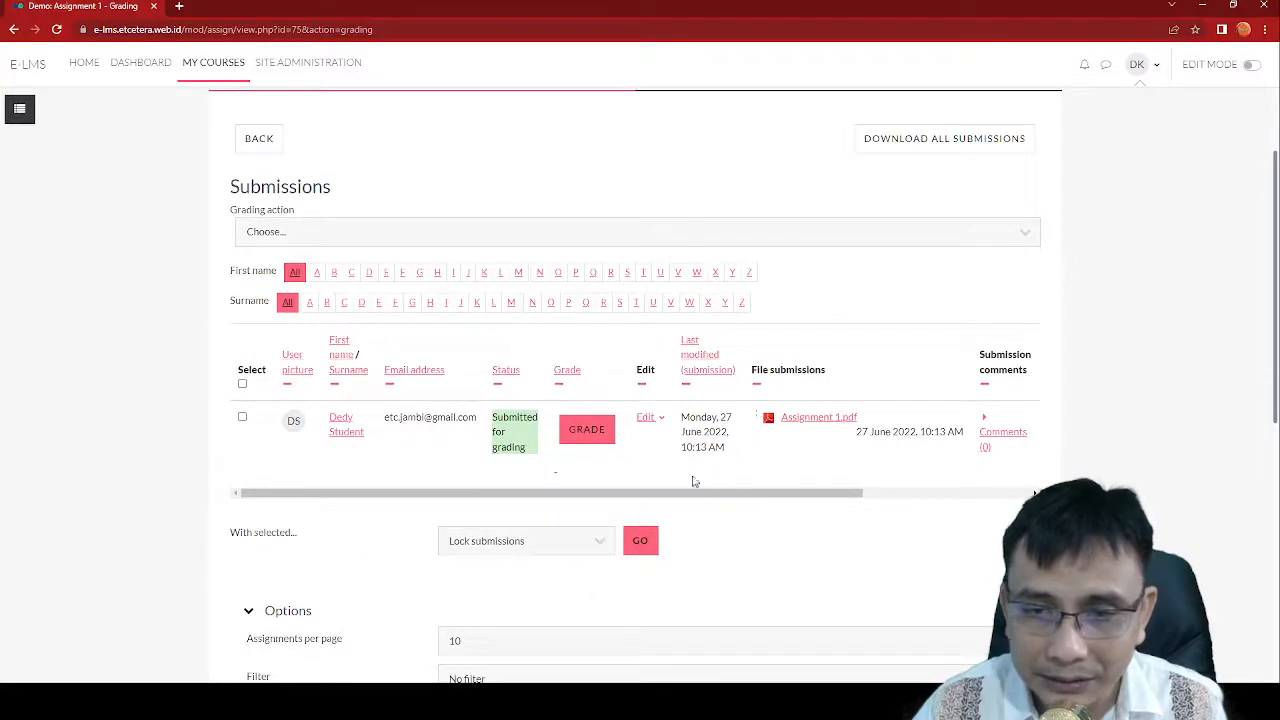
left_click(14, 31)
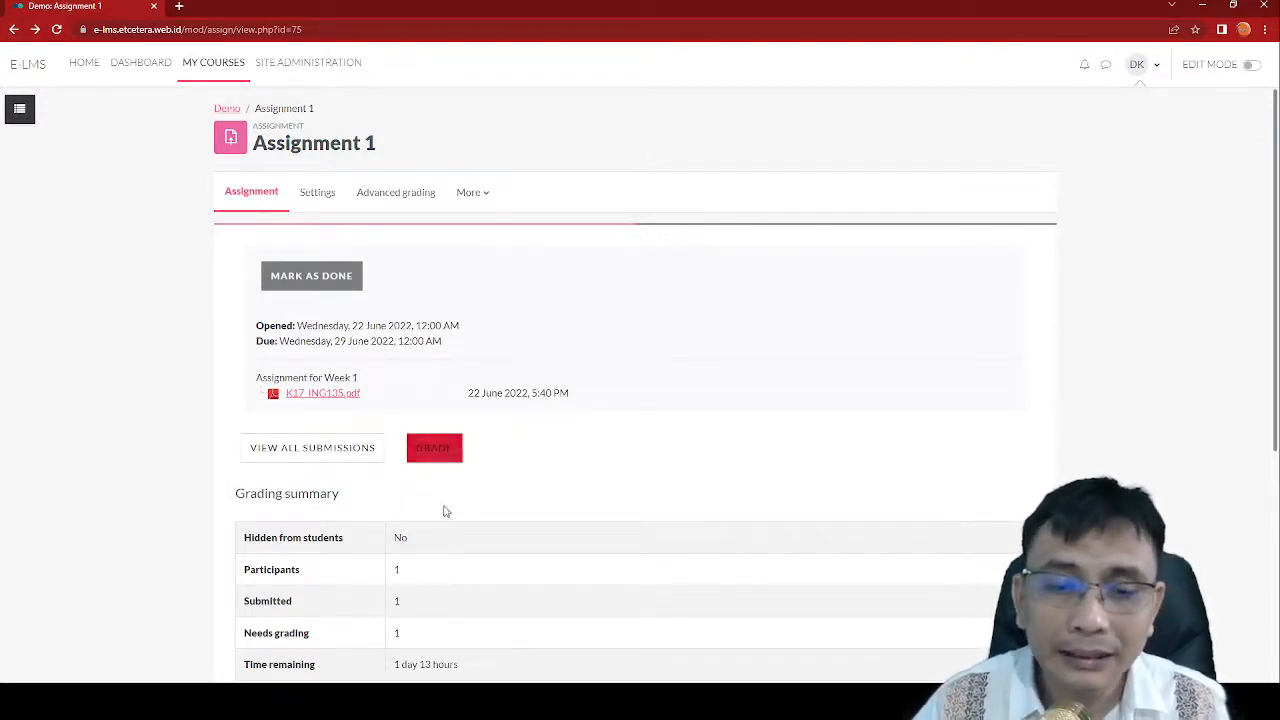
Open the student's Assignment 1 submission for grading, dismiss the PDF alert and set the grade to 80 out of 100.
left_click(440, 447)
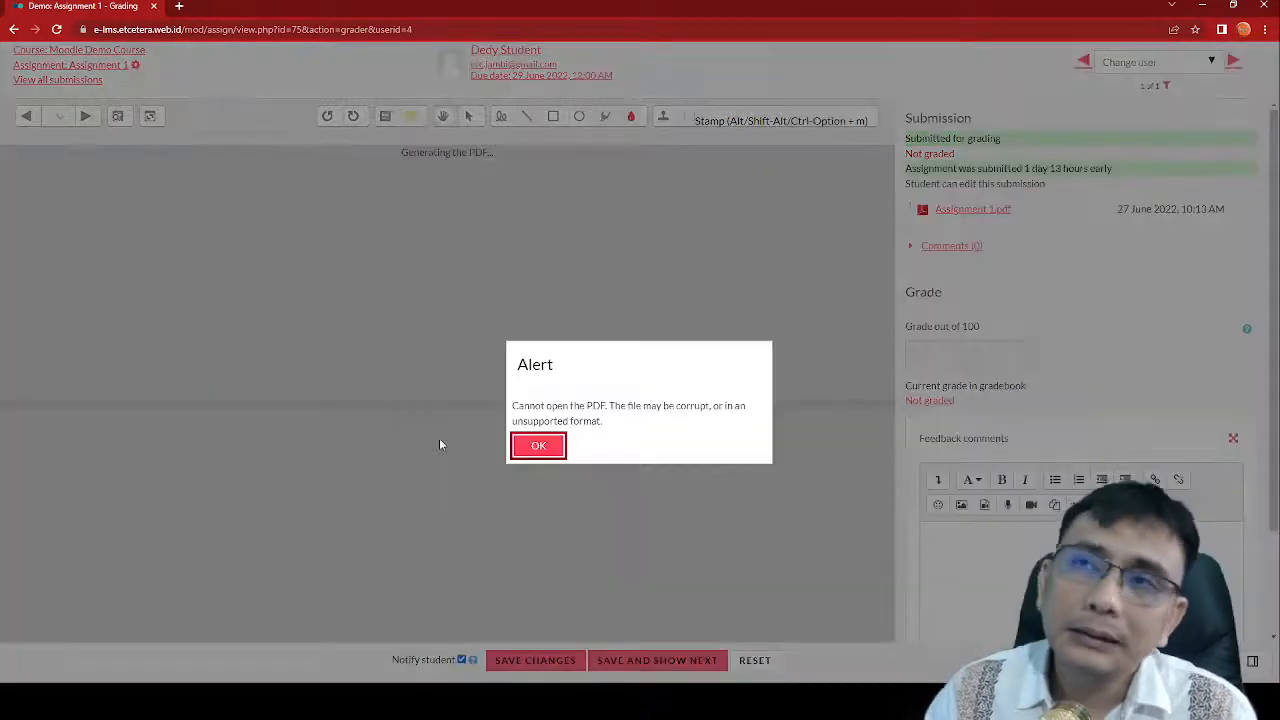
left_click(535, 452)
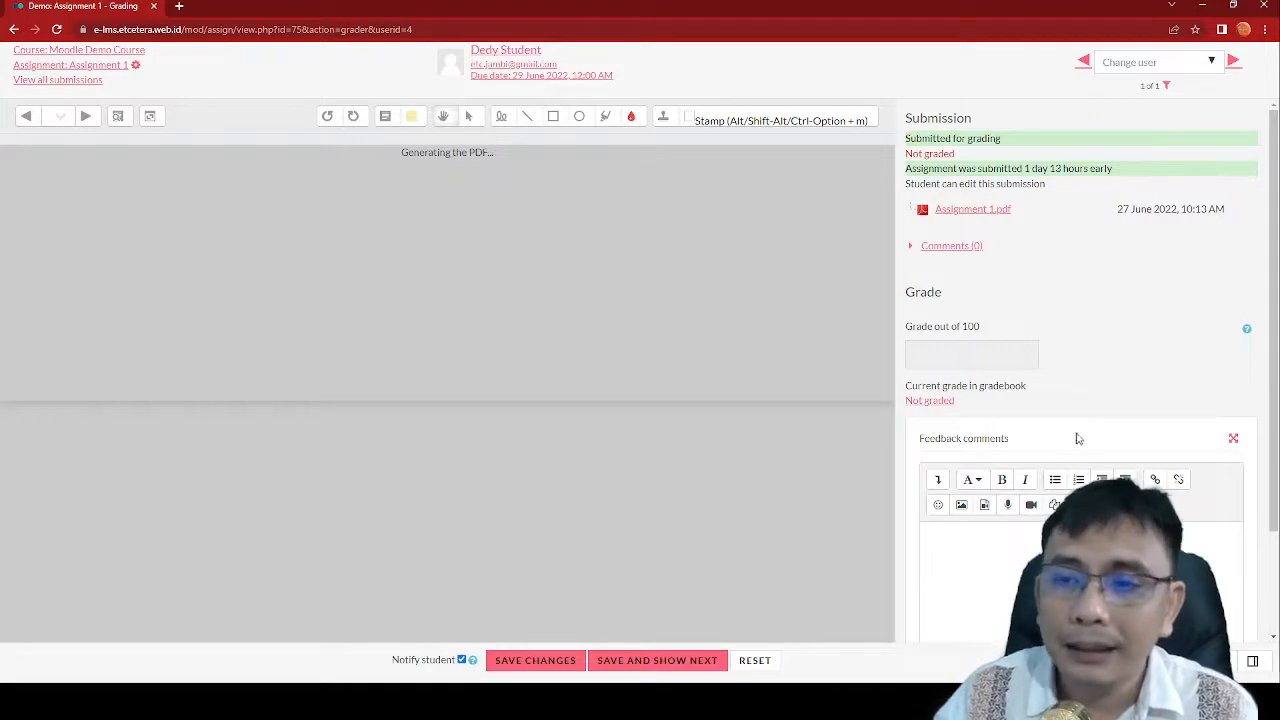
left_click(1021, 363)
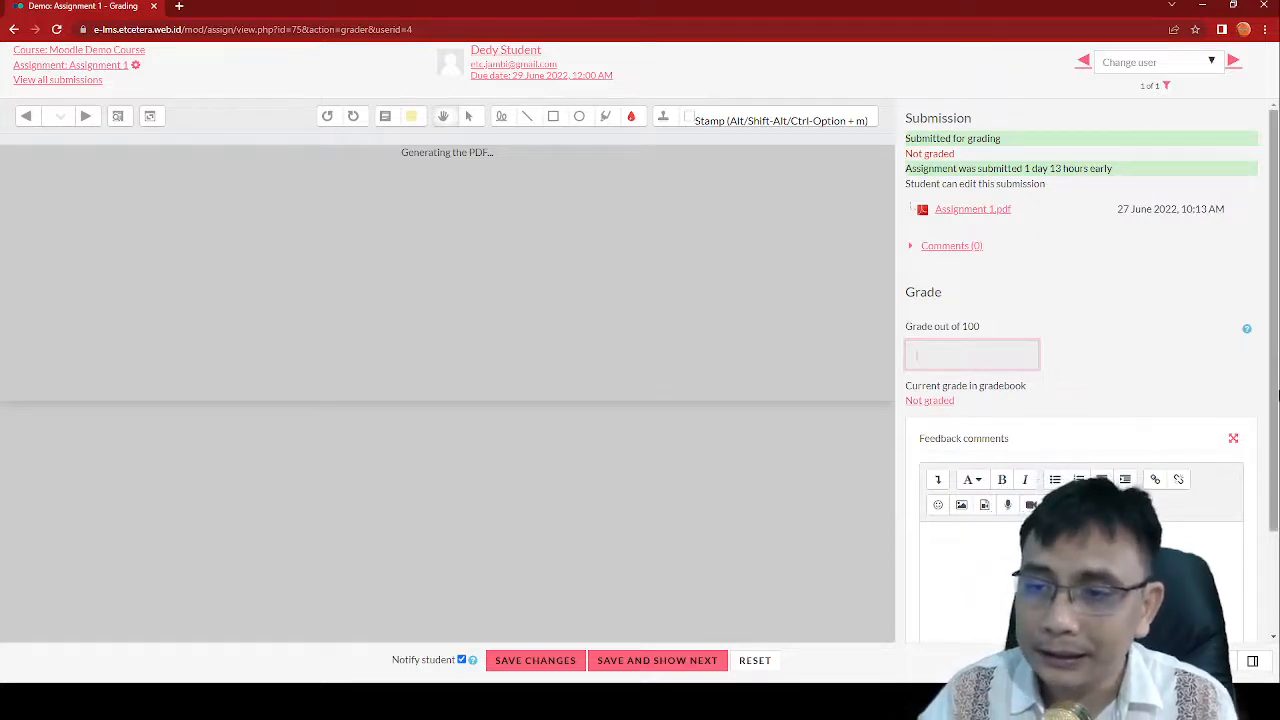
type("80")
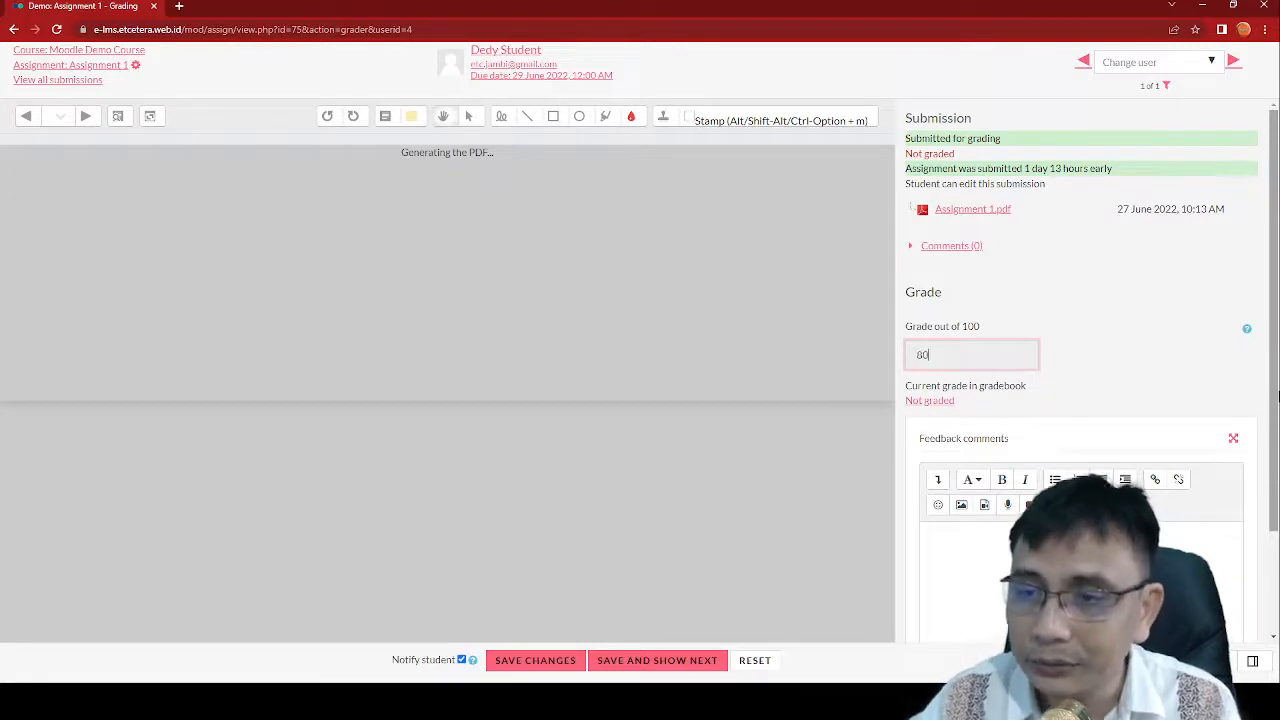
scroll(1257, 449, "down", 1)
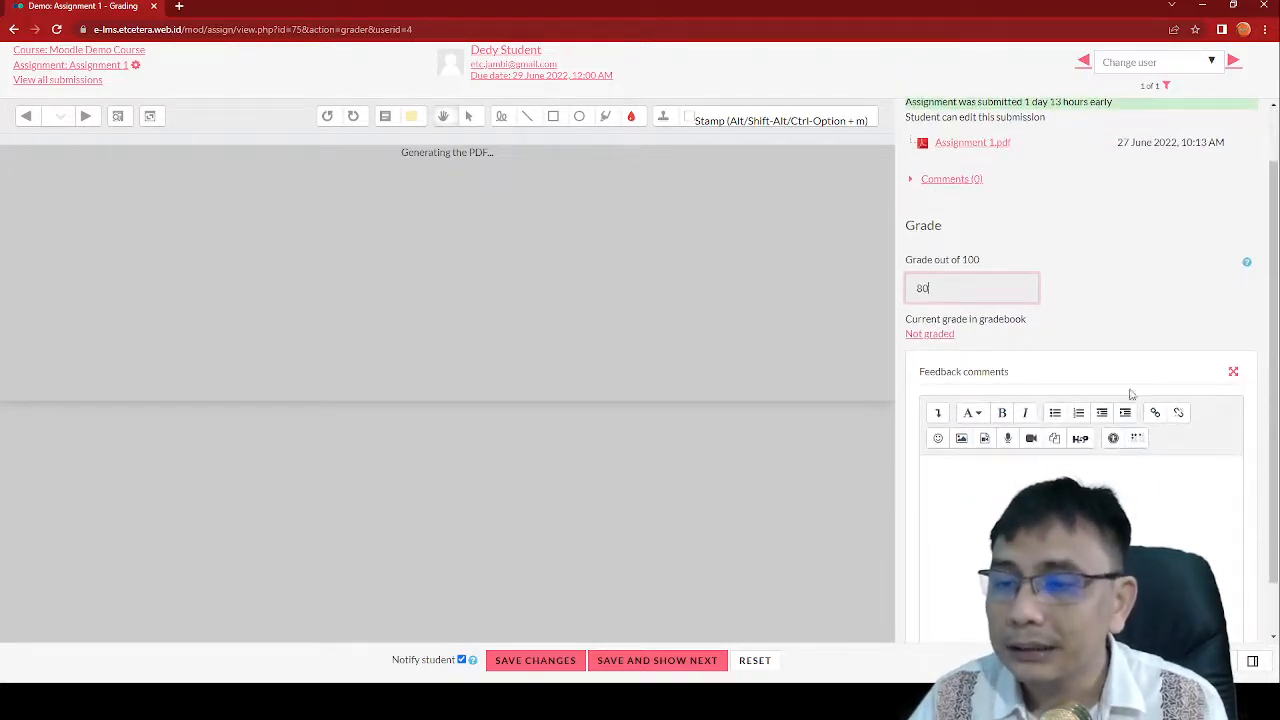
left_click_drag(990, 260, 965, 263)
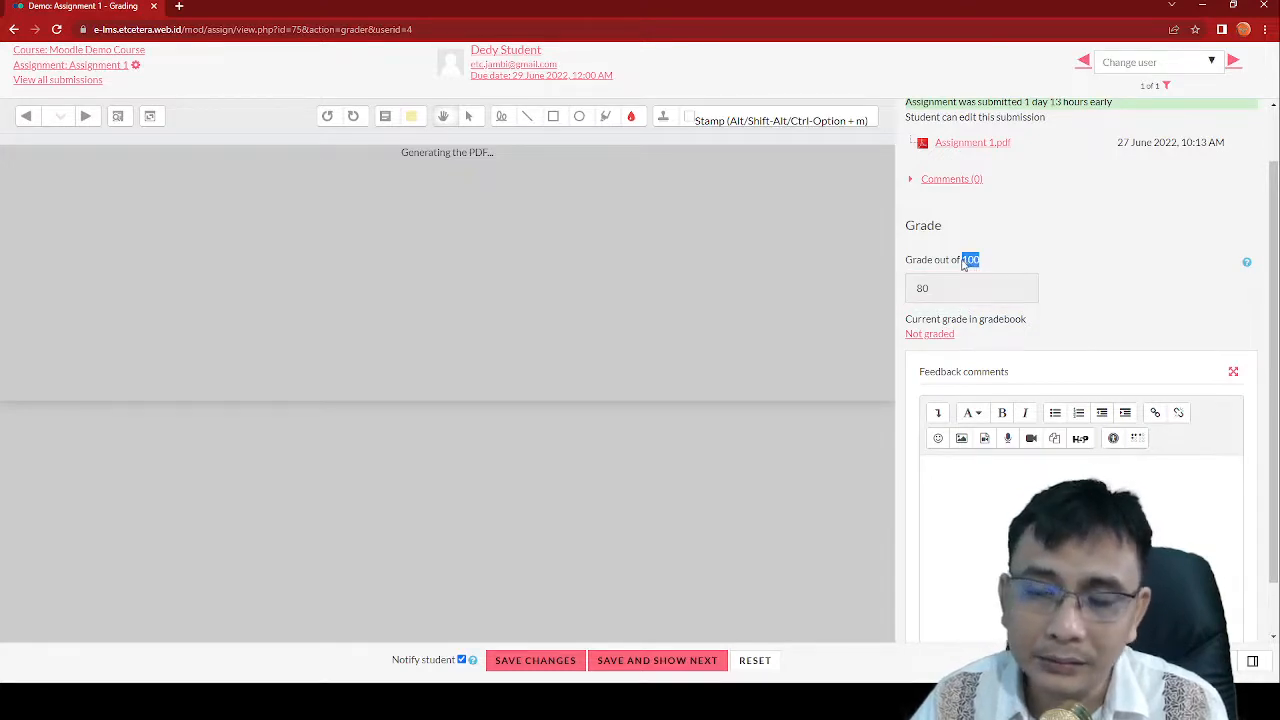
Write the feedback comment "Very good, try to improve your grammar" for the student's submission.
left_click(1040, 540)
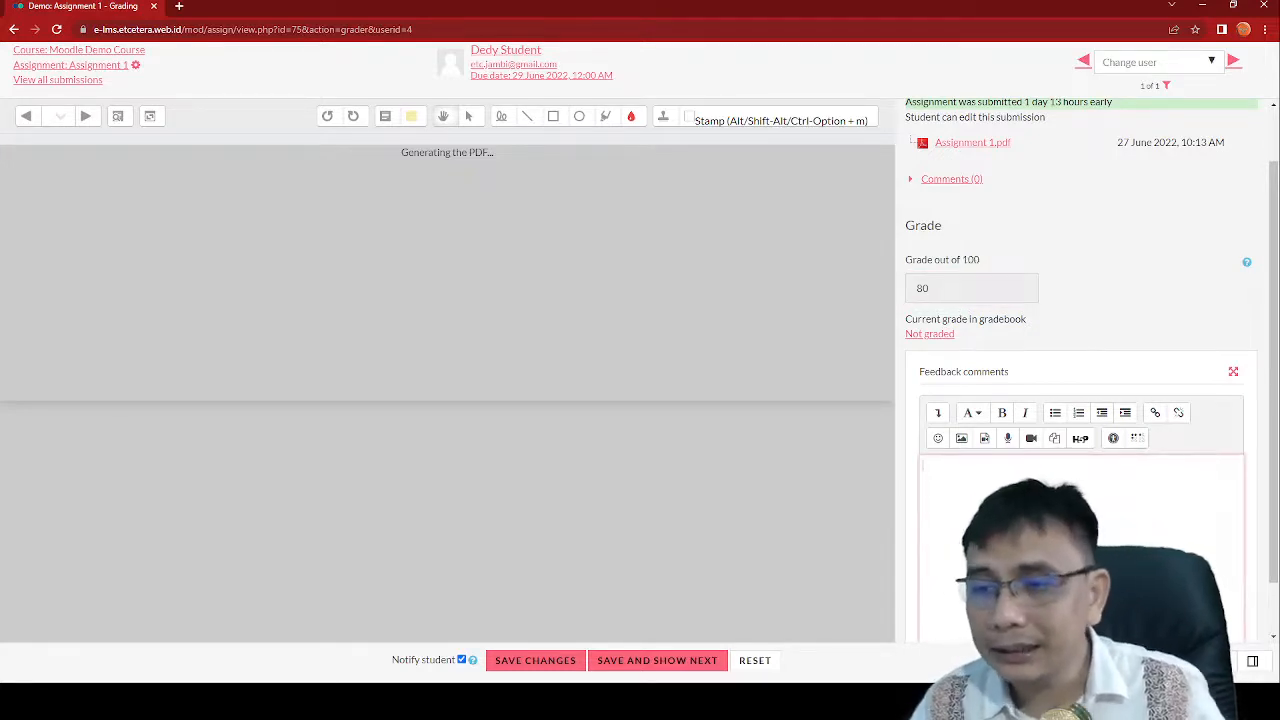
scroll(1080, 400, "down", 1)
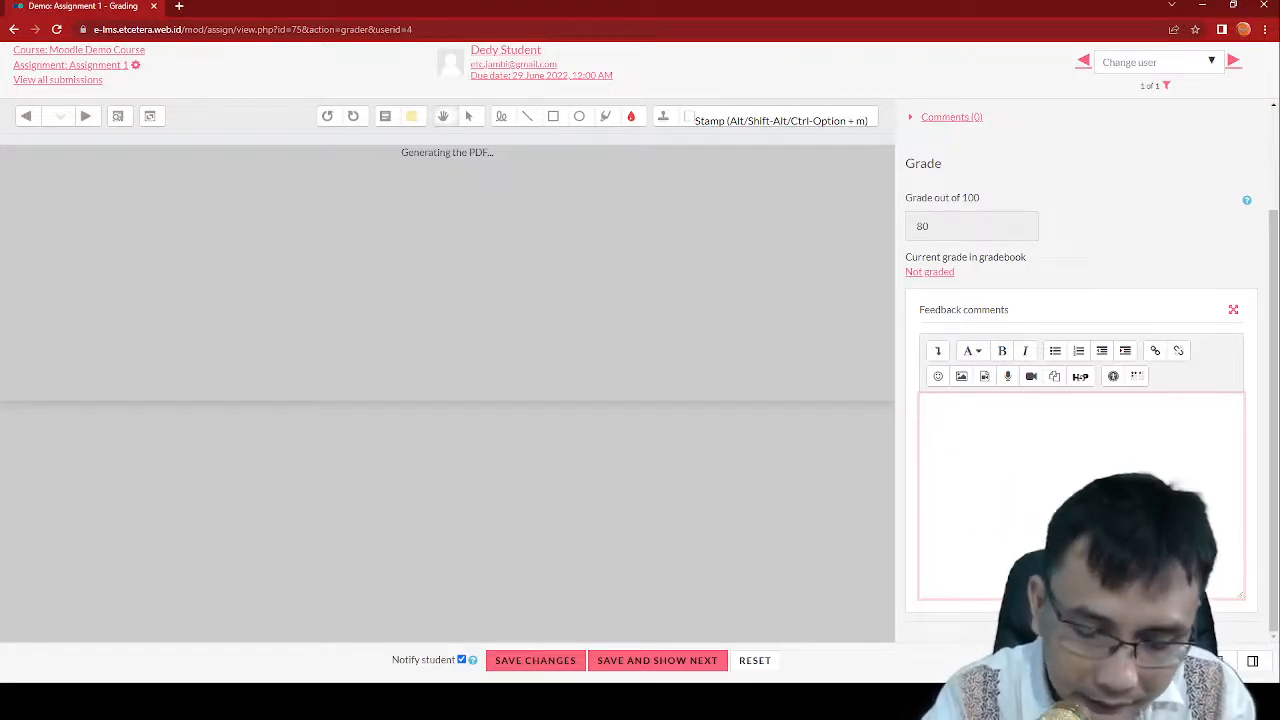
type("Very good")
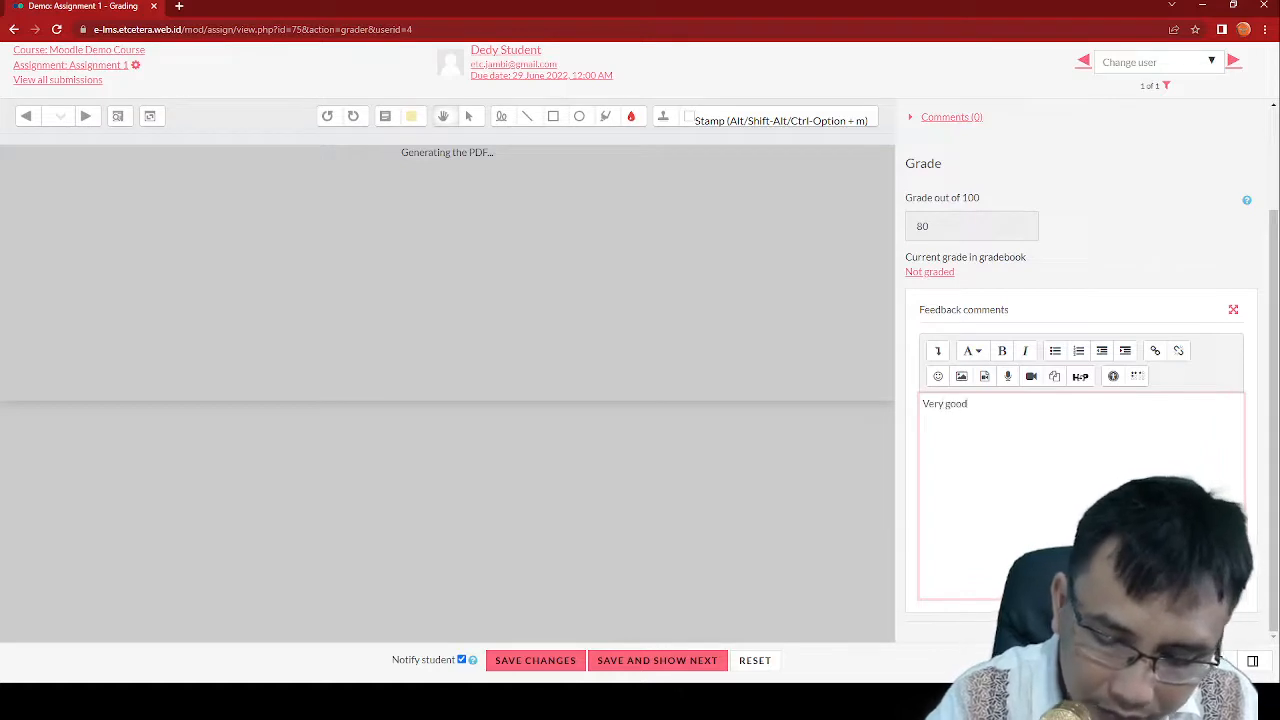
type(", try")
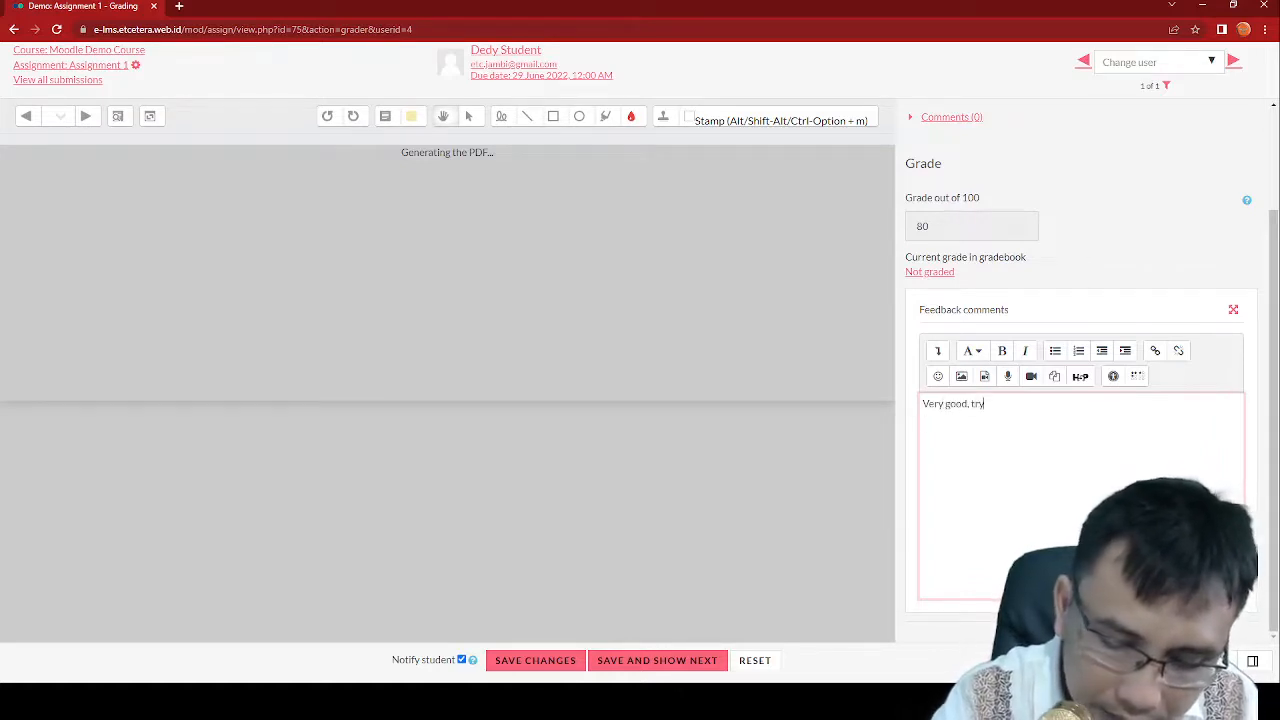
type(" to impr")
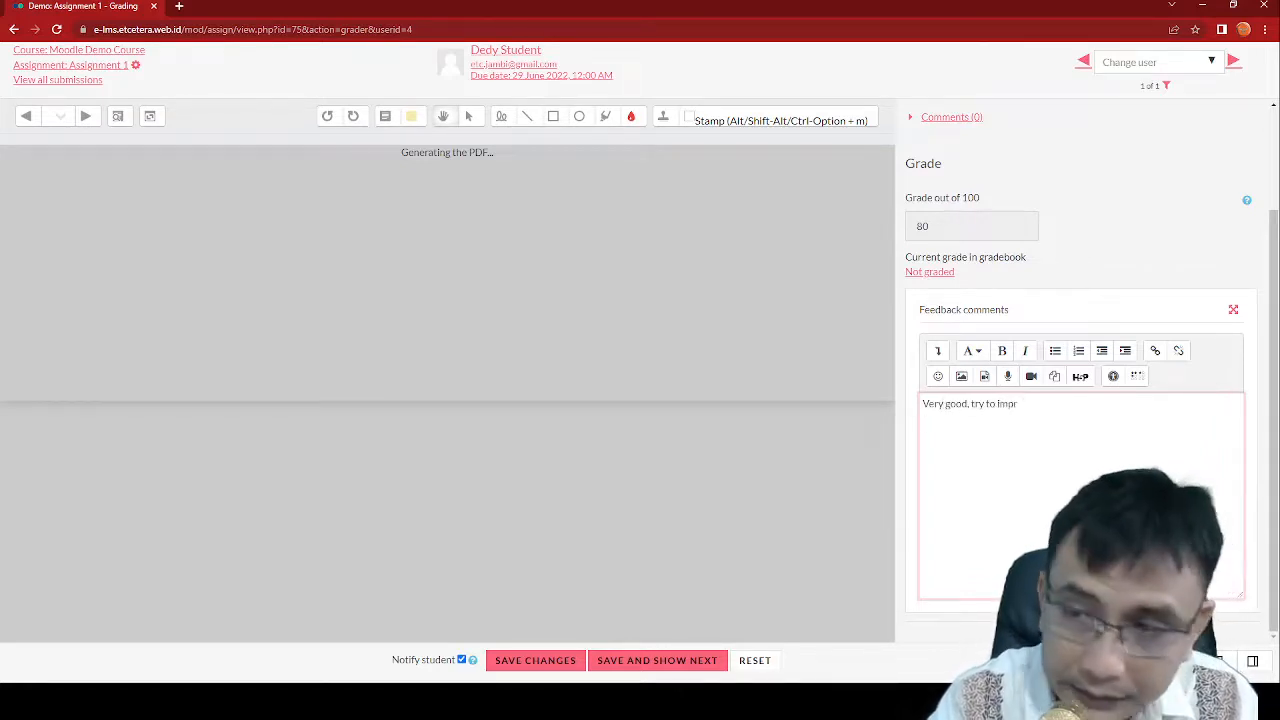
type("vceove your grammar")
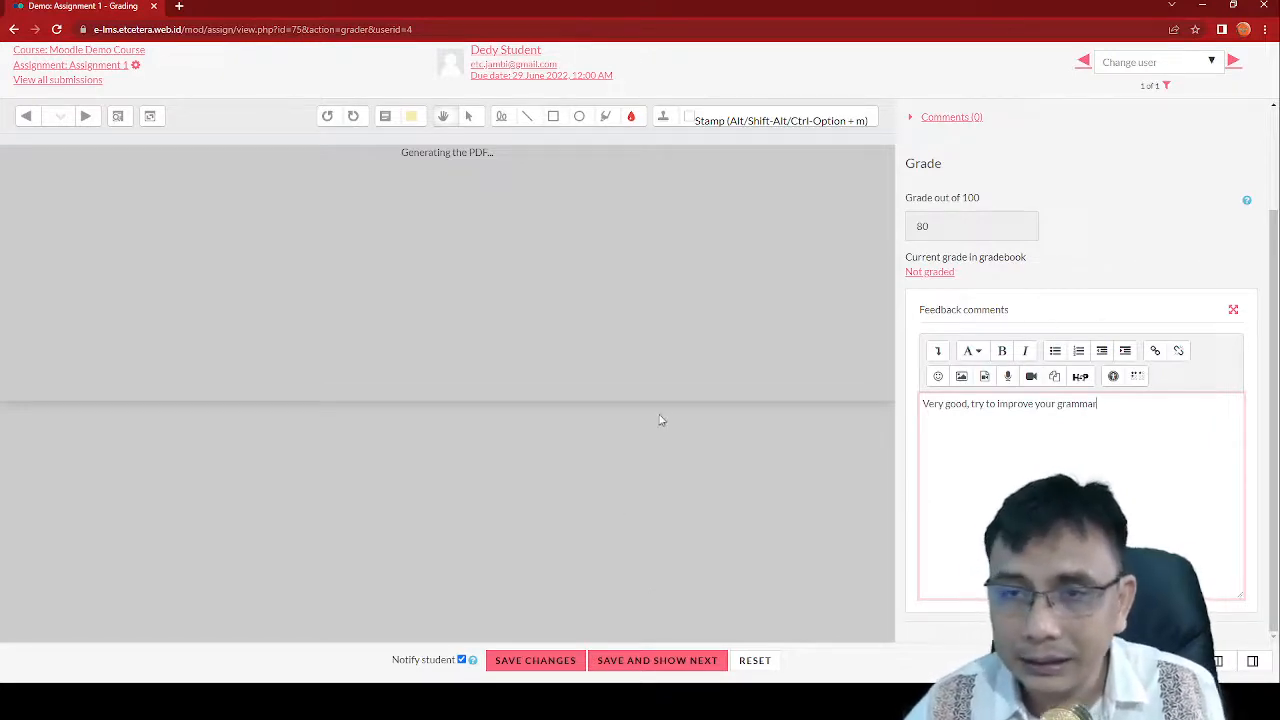
Turn off the student notification, save the grade and feedback with the save-and-show-next option, and dismiss the PDF alert.
left_click(461, 661)
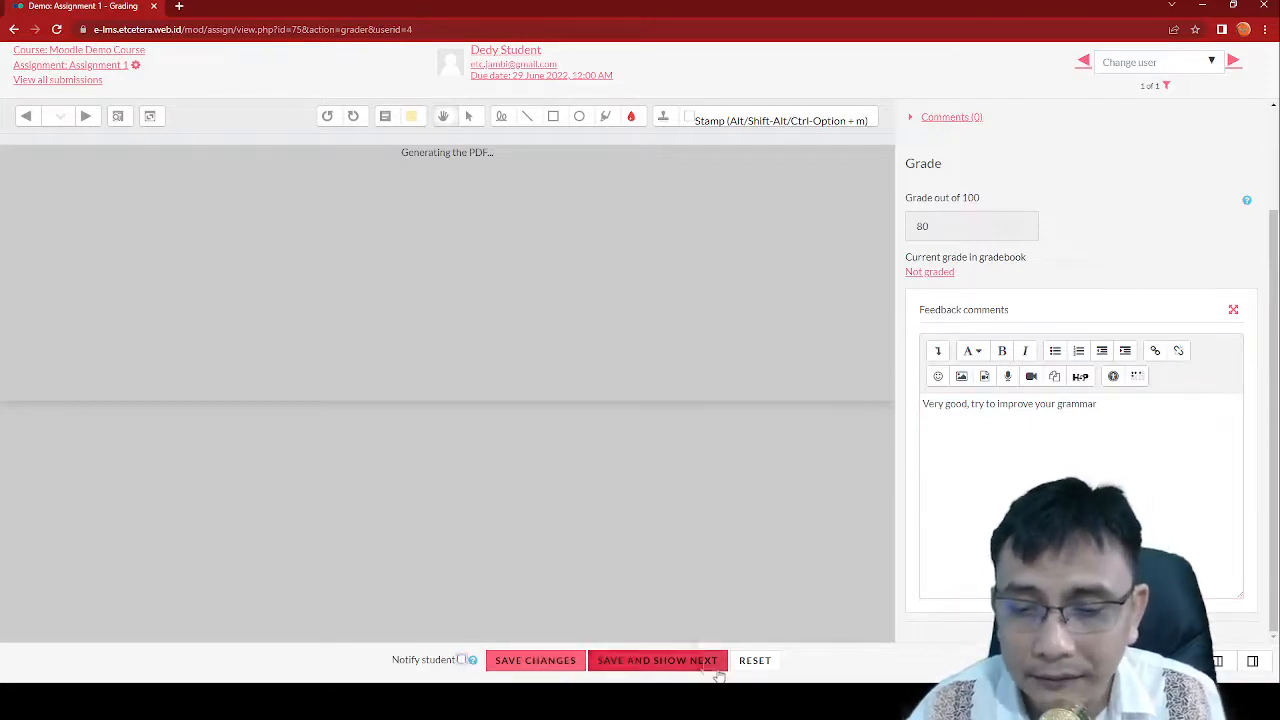
left_click(624, 663)
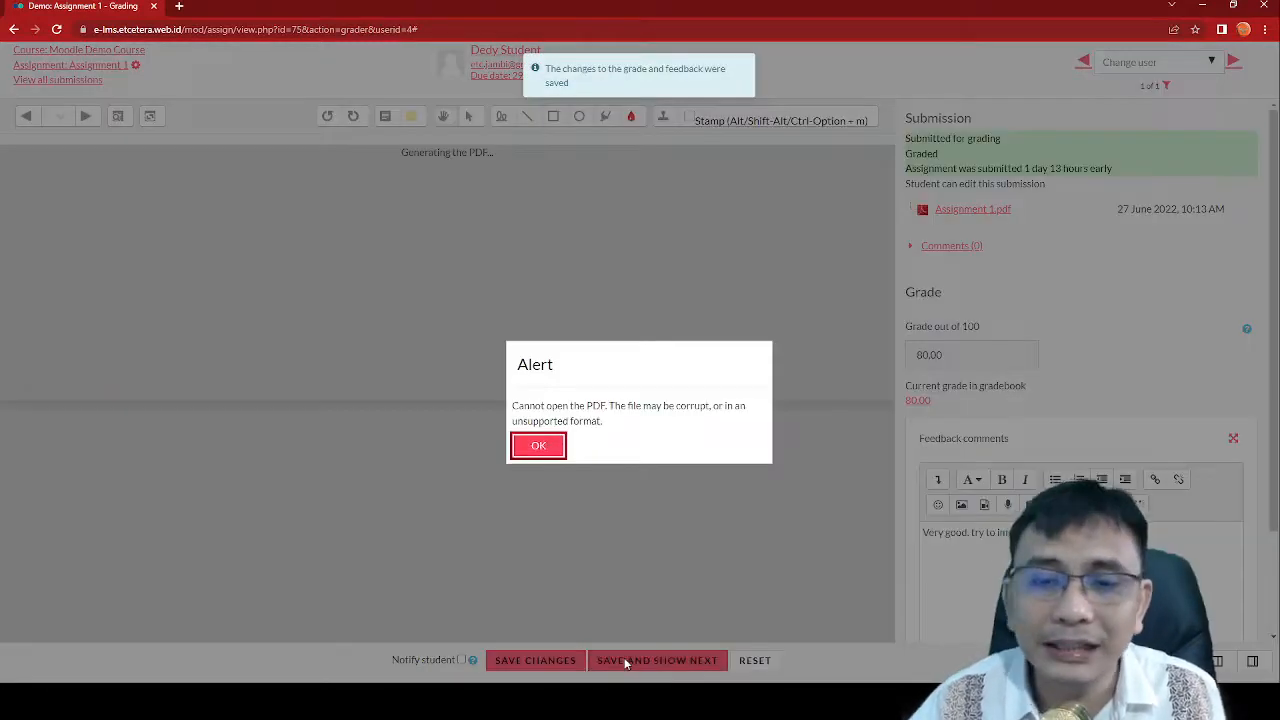
left_click(540, 455)
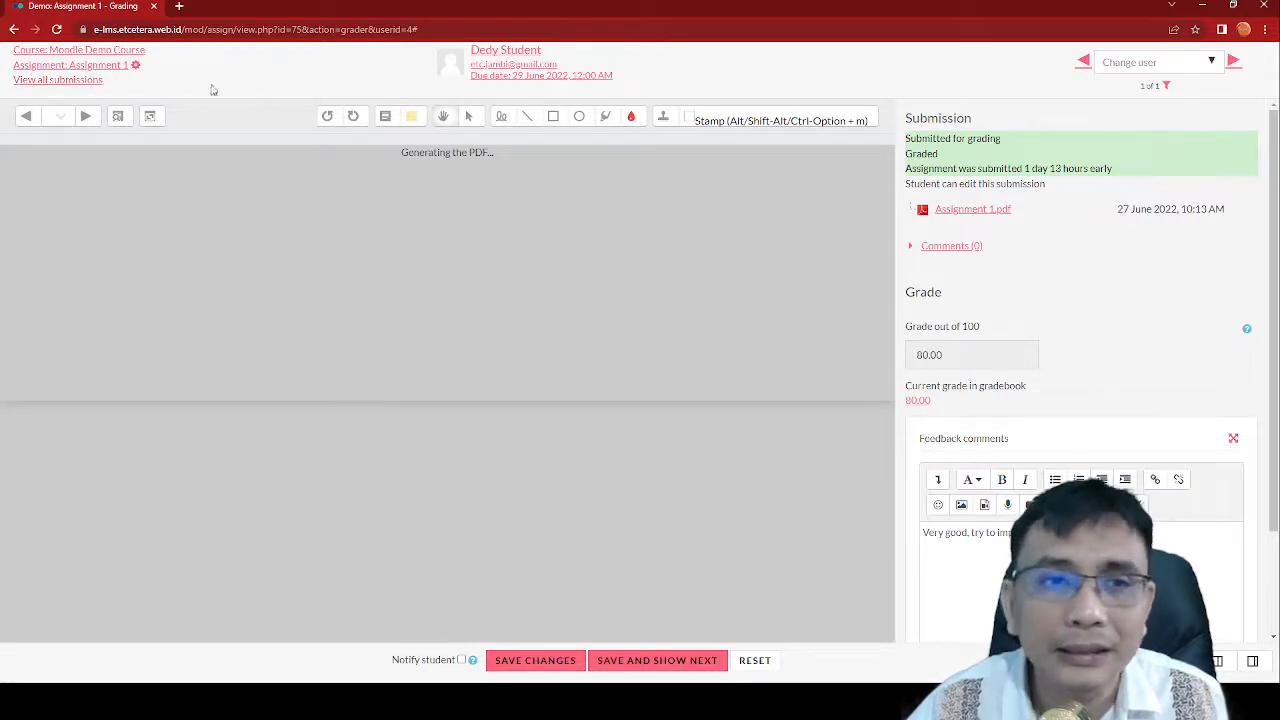
View all Assignment 1 submissions and check the student's grading status and grade.
left_click(90, 85)
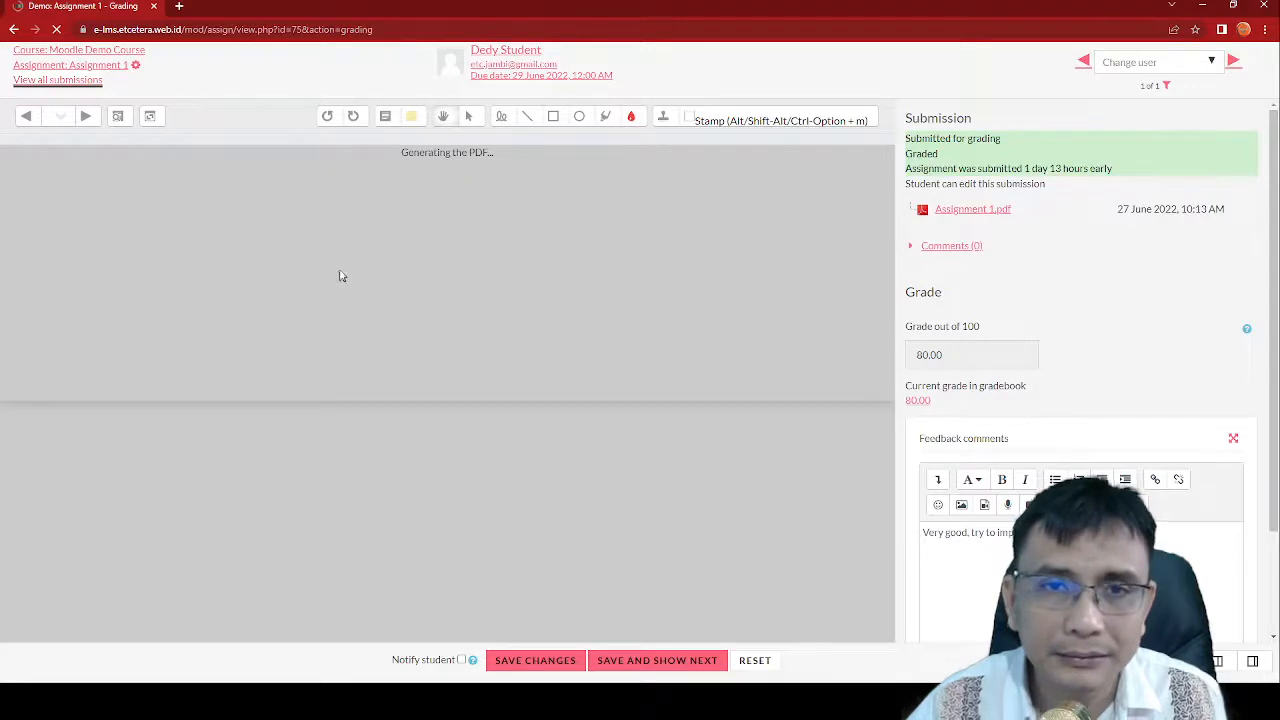
scroll(415, 368, "down", 2)
scroll(415, 368, "down", 1)
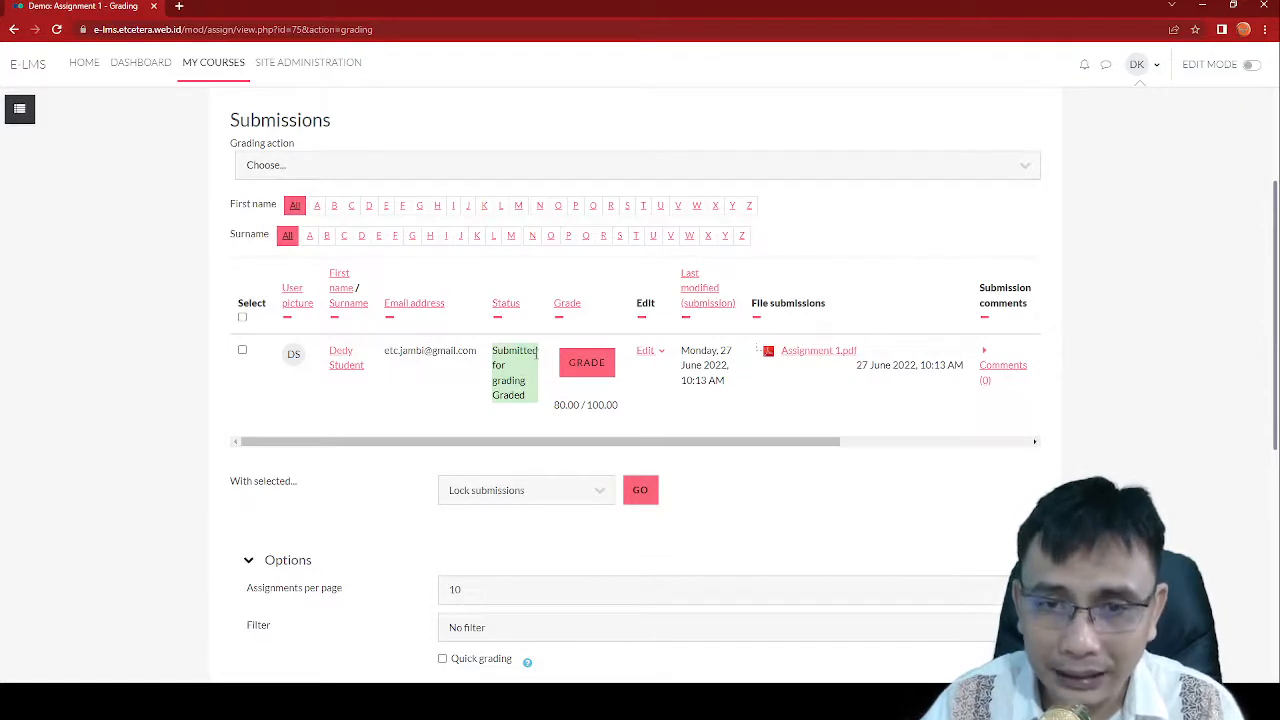
mouse_move(528, 401)
left_mouse_down()
mouse_move(485, 400)
mouse_move(506, 414)
left_mouse_up()
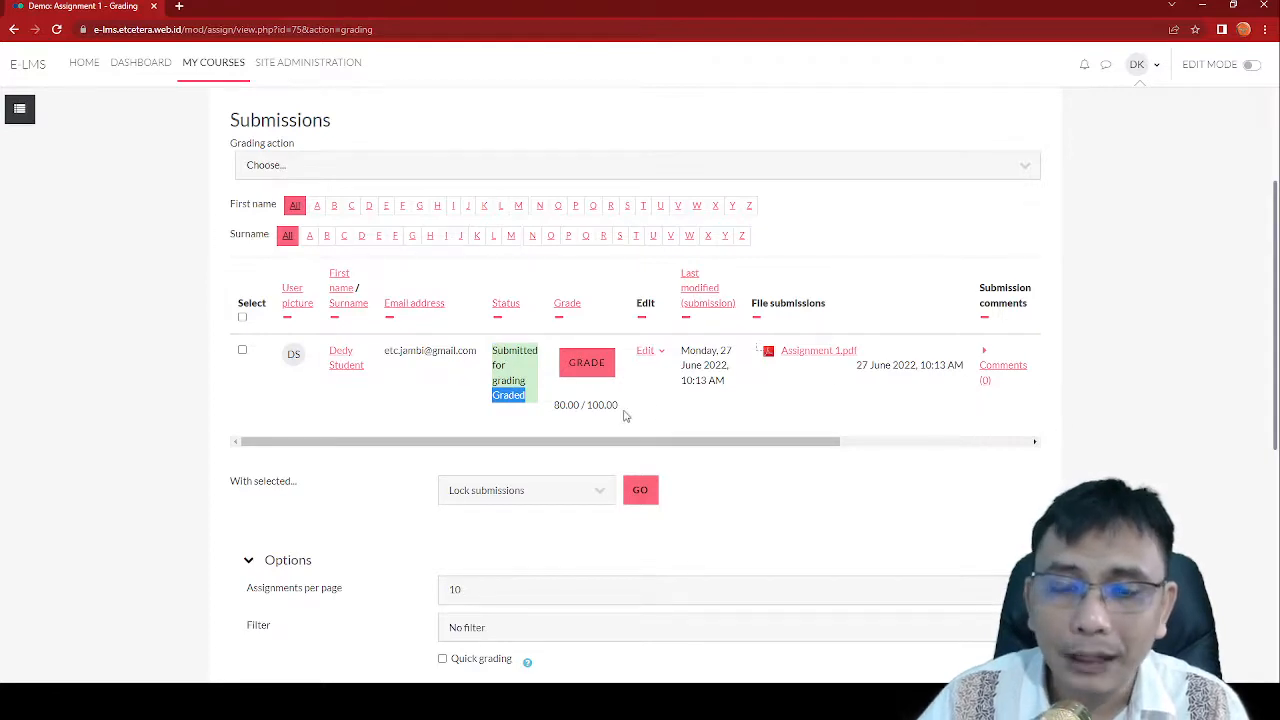
scroll(636, 414, "up", 3)
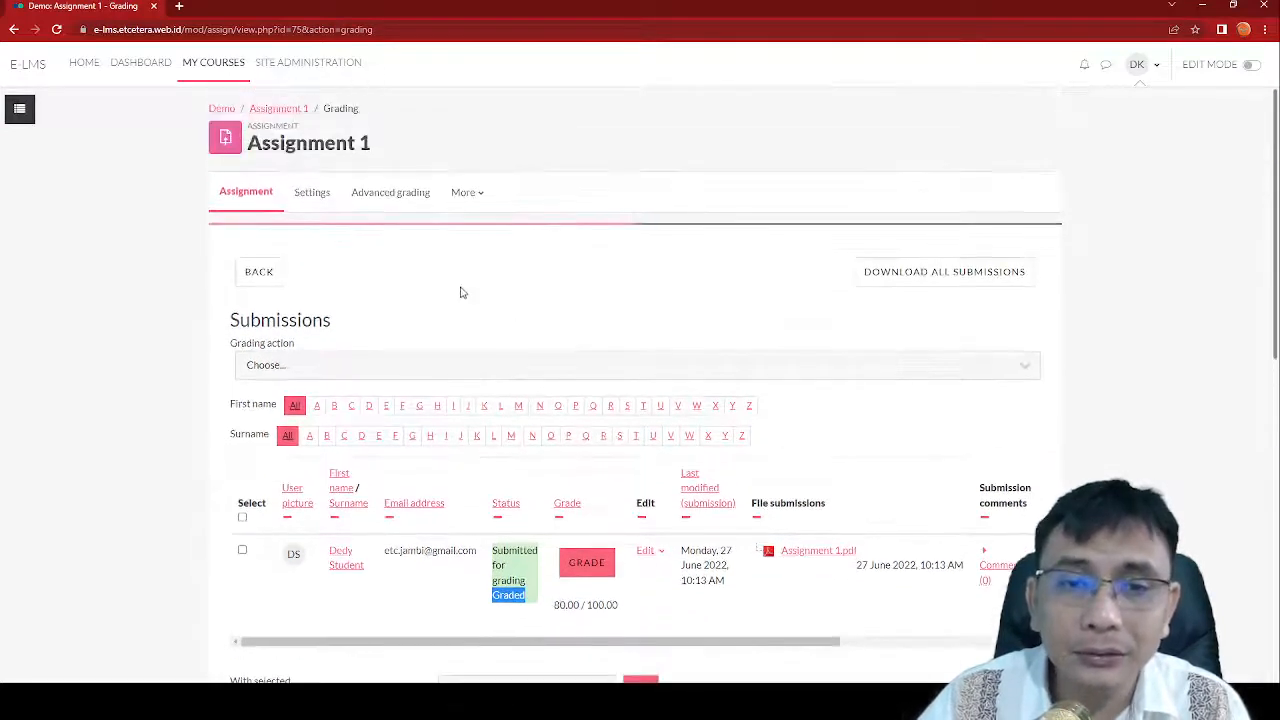
Return to the Demo course page and open Assignment 2 under Week 2 - Phonology.
left_click(300, 111)
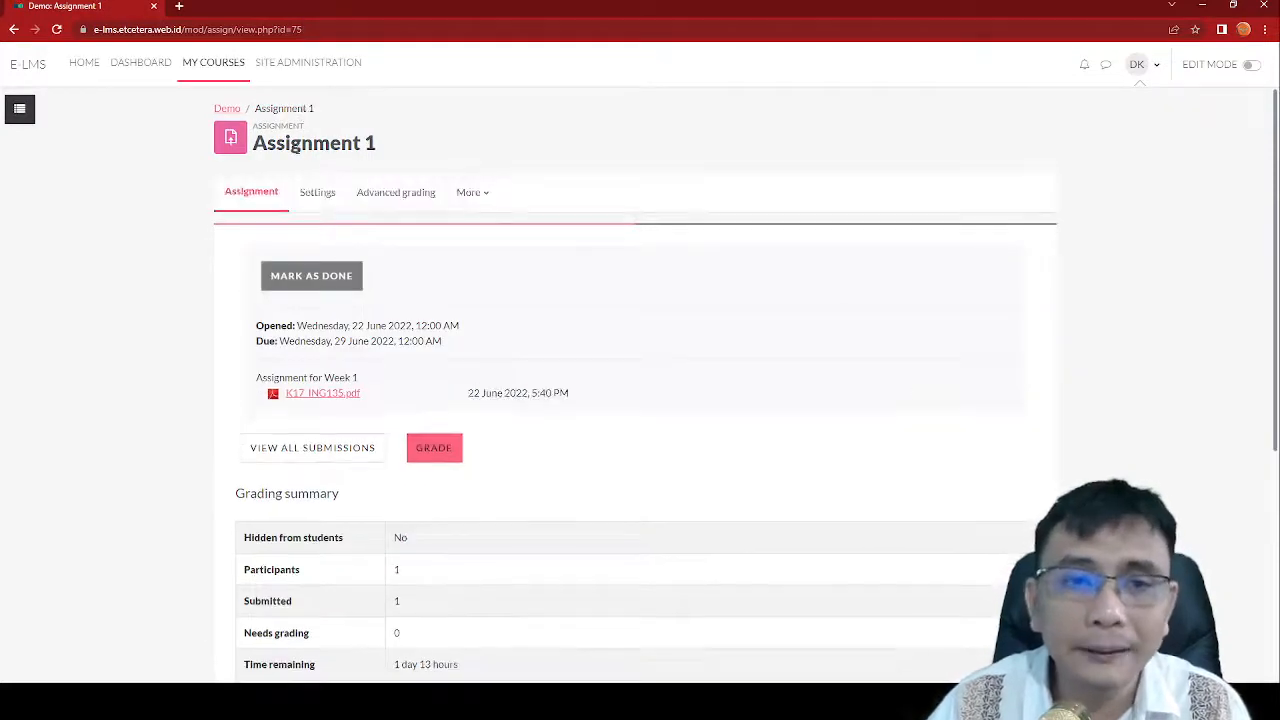
left_click(228, 111)
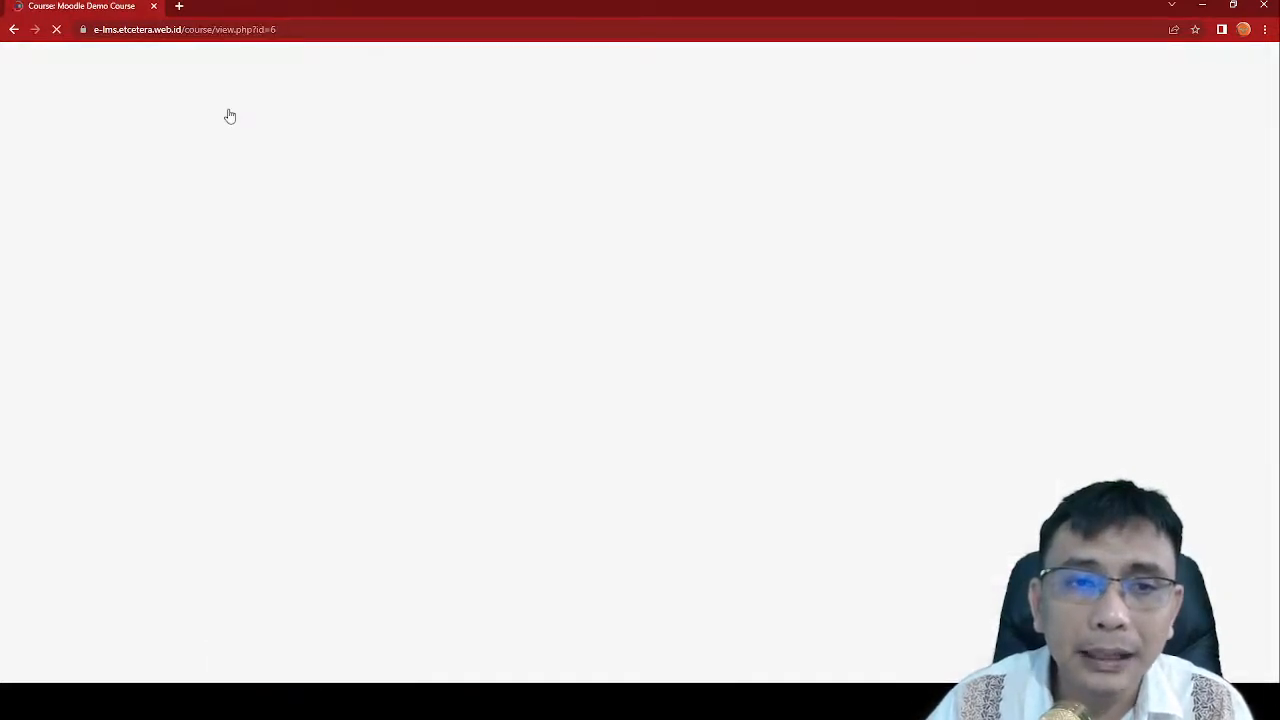
scroll(881, 473, "down", 9)
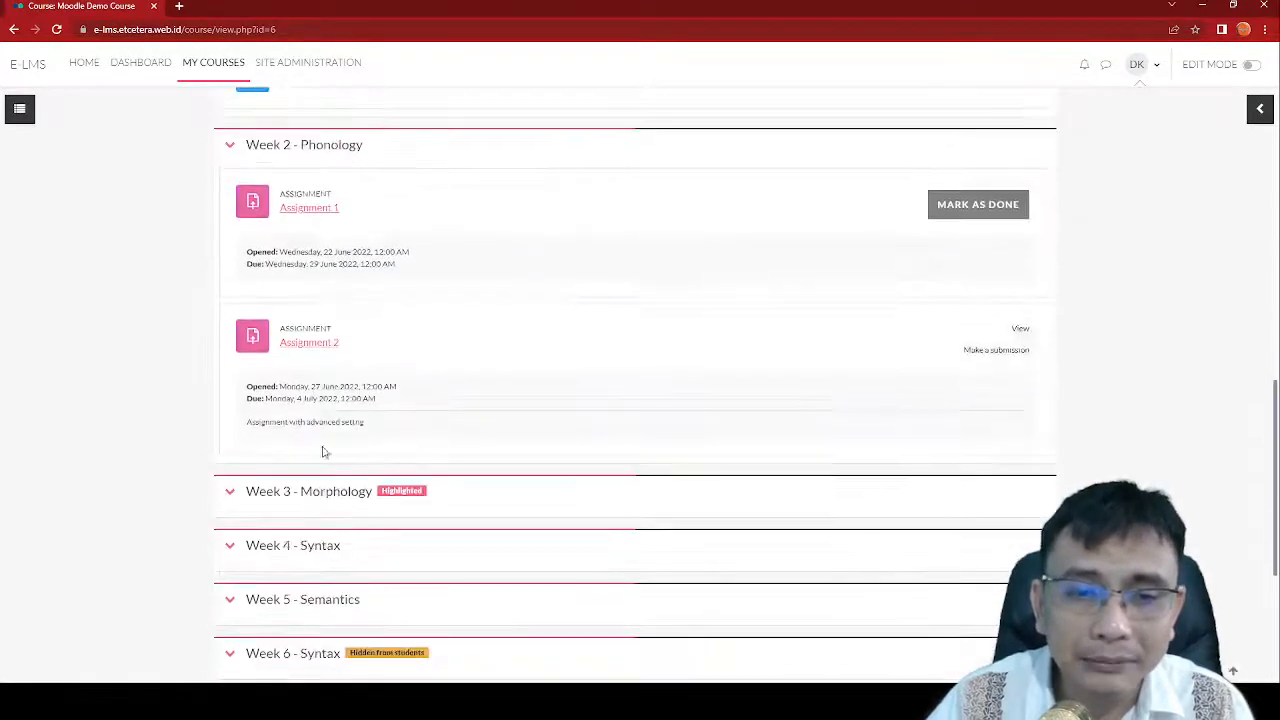
left_click(332, 344)
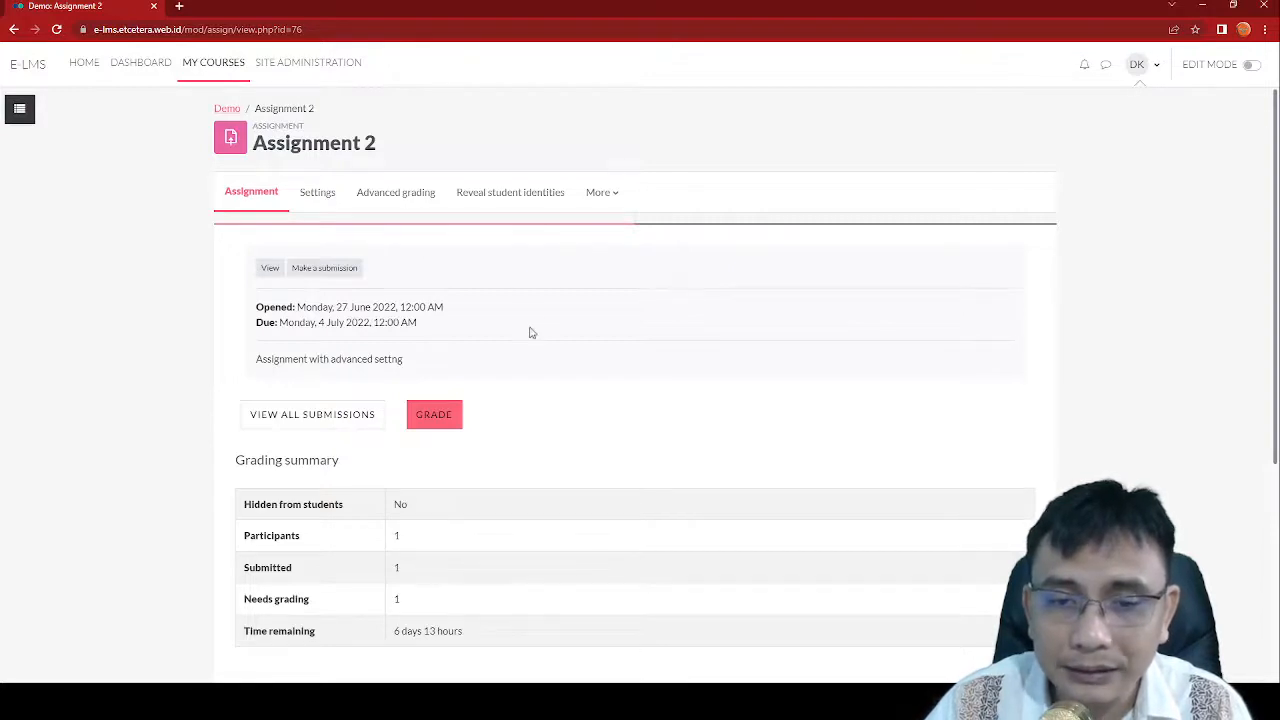
Open the grader for Assignment 2, dismiss the PDF alert, and expand the student's submitted online text.
scroll(505, 397, "down", 2)
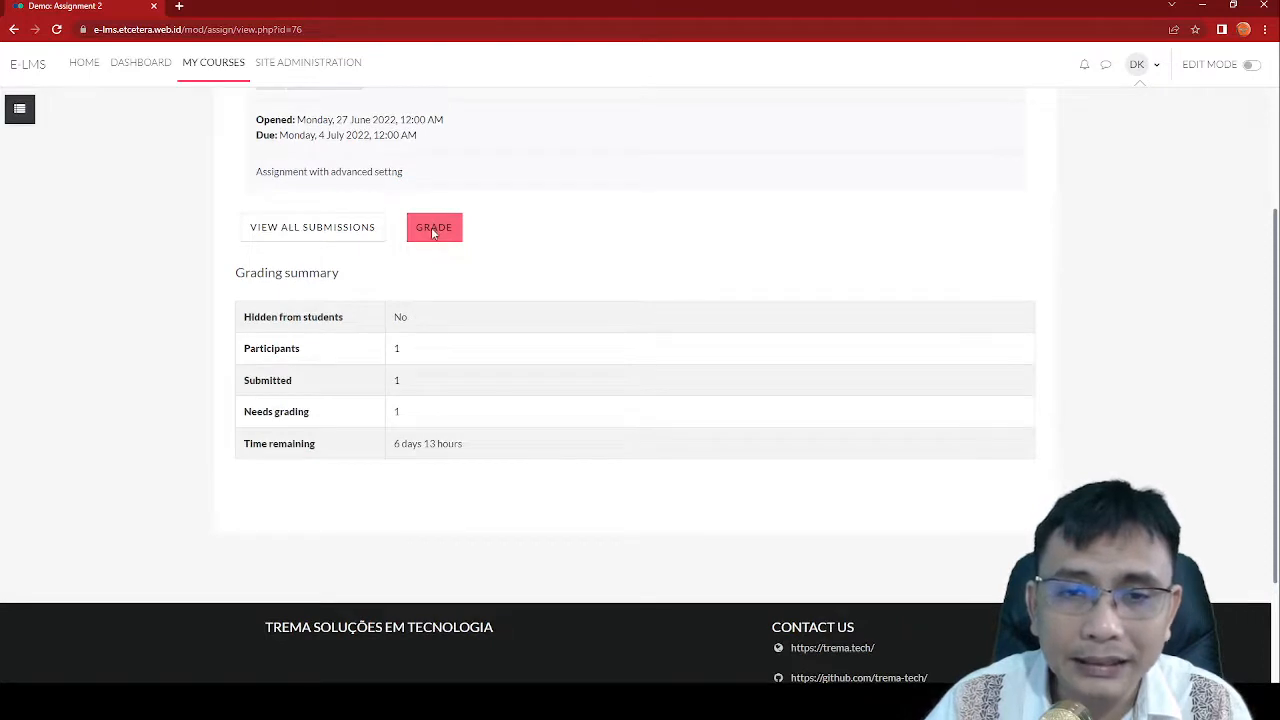
scroll(433, 230, "up", 1)
left_click(429, 360)
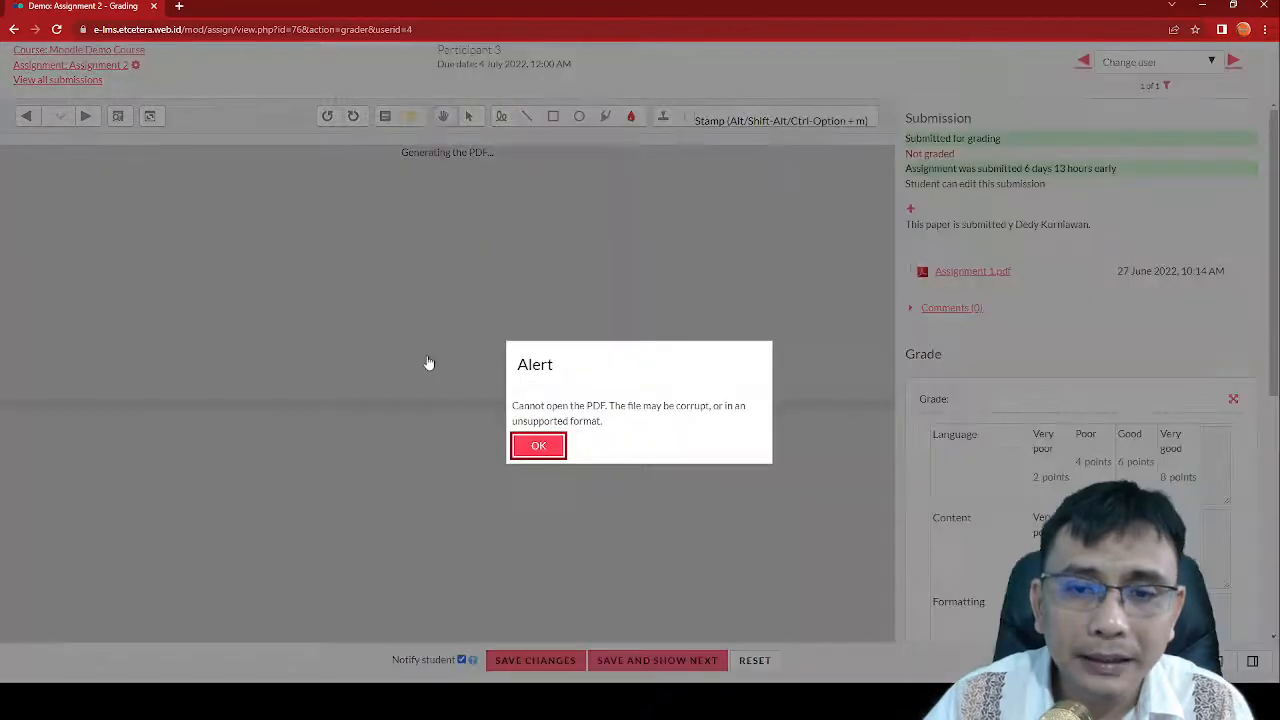
left_click(541, 452)
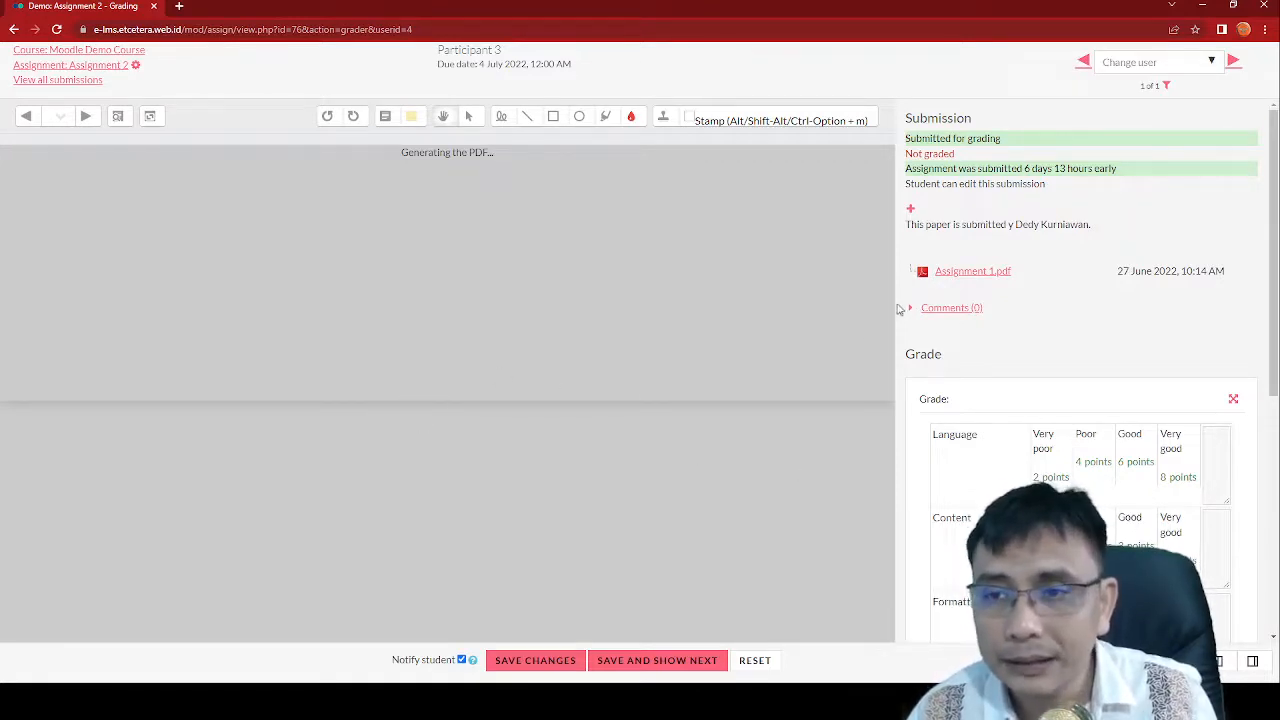
left_click(911, 210)
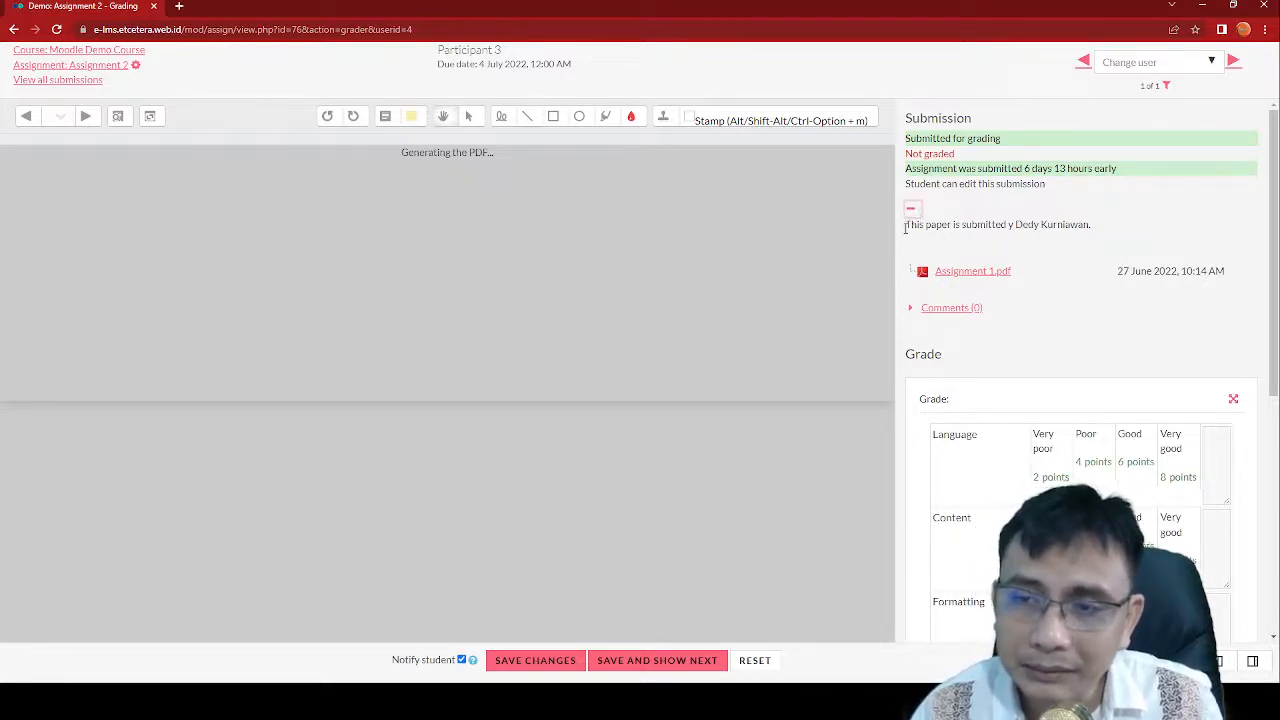
mouse_move(904, 230)
left_mouse_down()
mouse_move(1108, 233)
mouse_move(914, 228)
mouse_move(905, 240)
left_mouse_up()
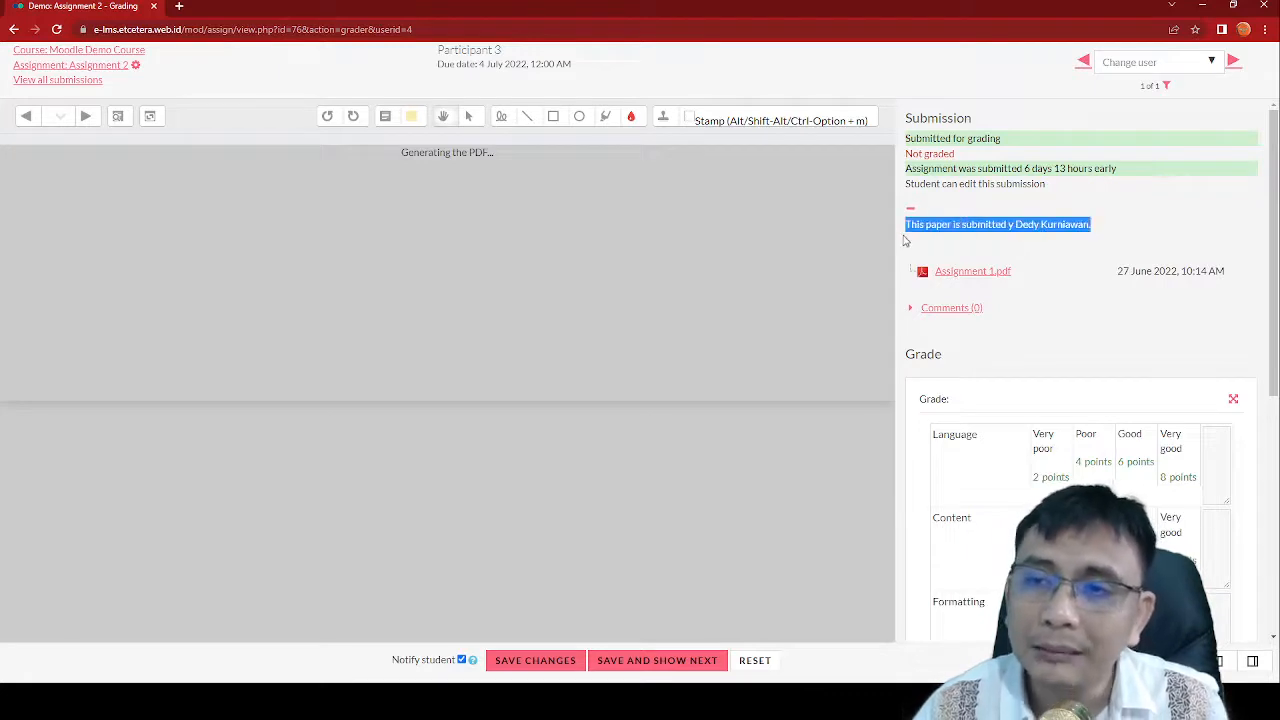
Rate the rubric criteria: Language as Good (6 points), Content as Very good (4 points) and Formatting as Very good (4 points).
scroll(1000, 400, "down", 2)
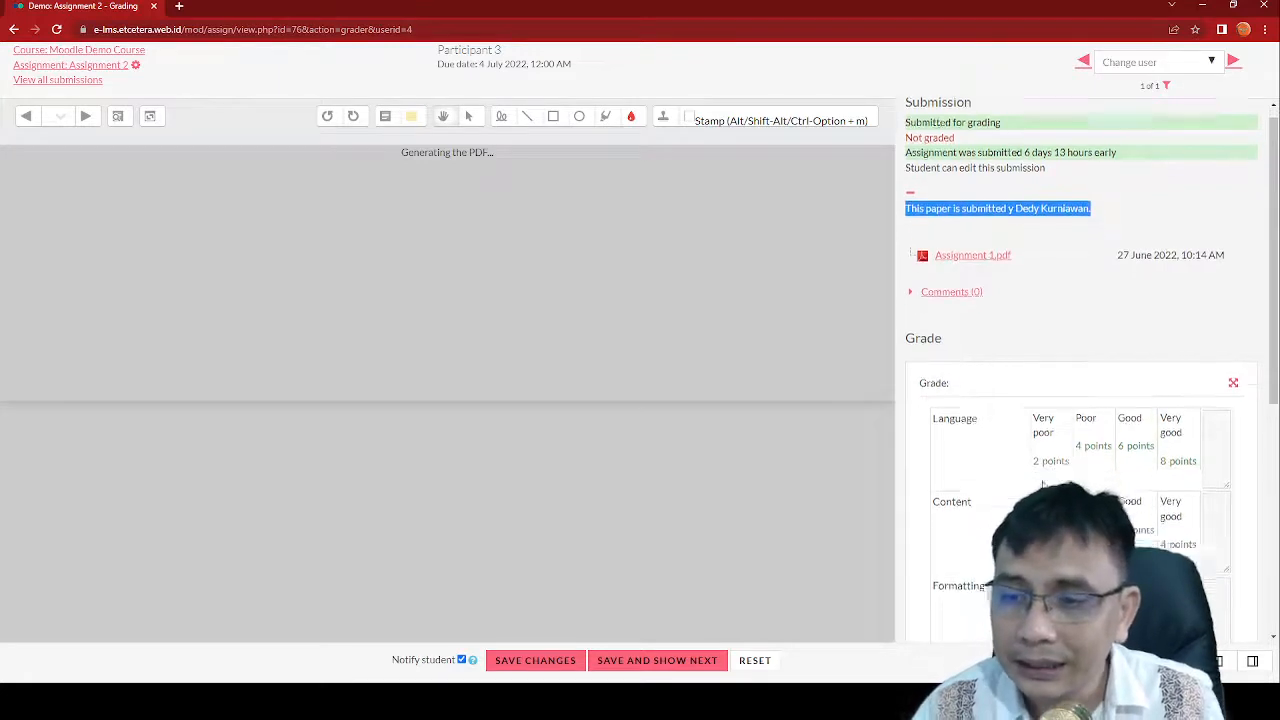
scroll(980, 345, "down", 3)
scroll(1054, 363, "up", 2)
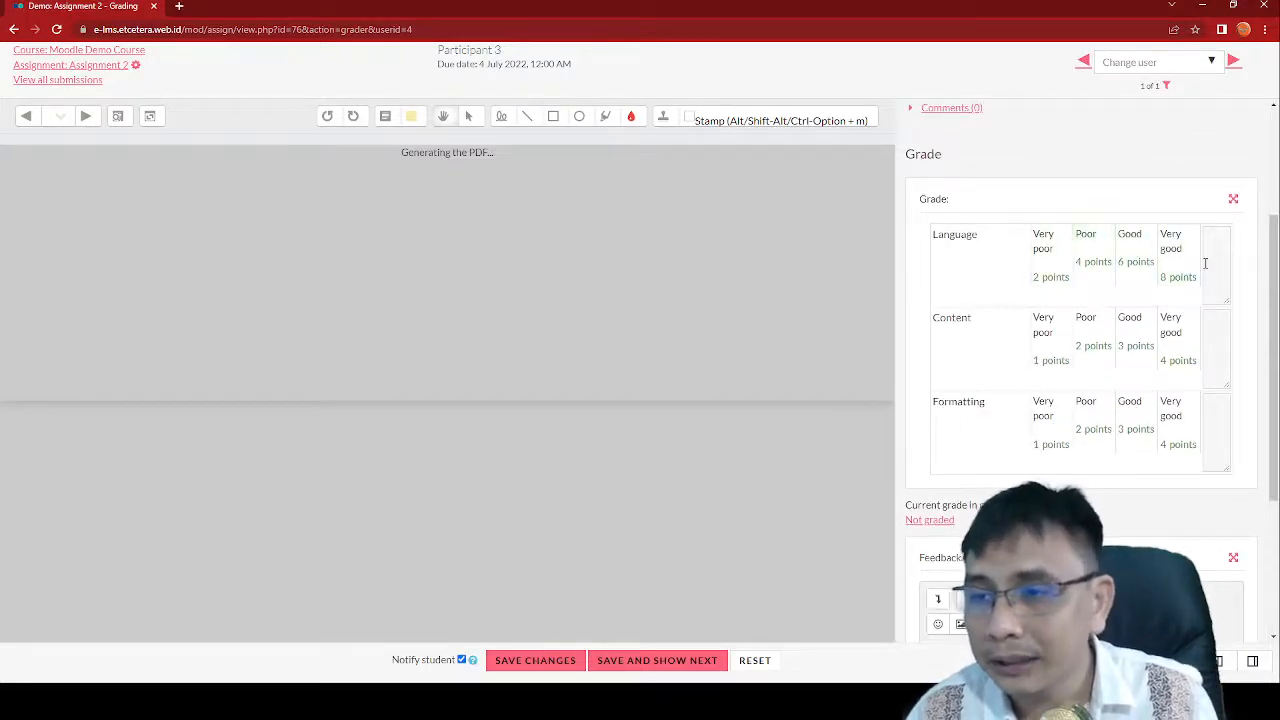
left_click(1138, 252)
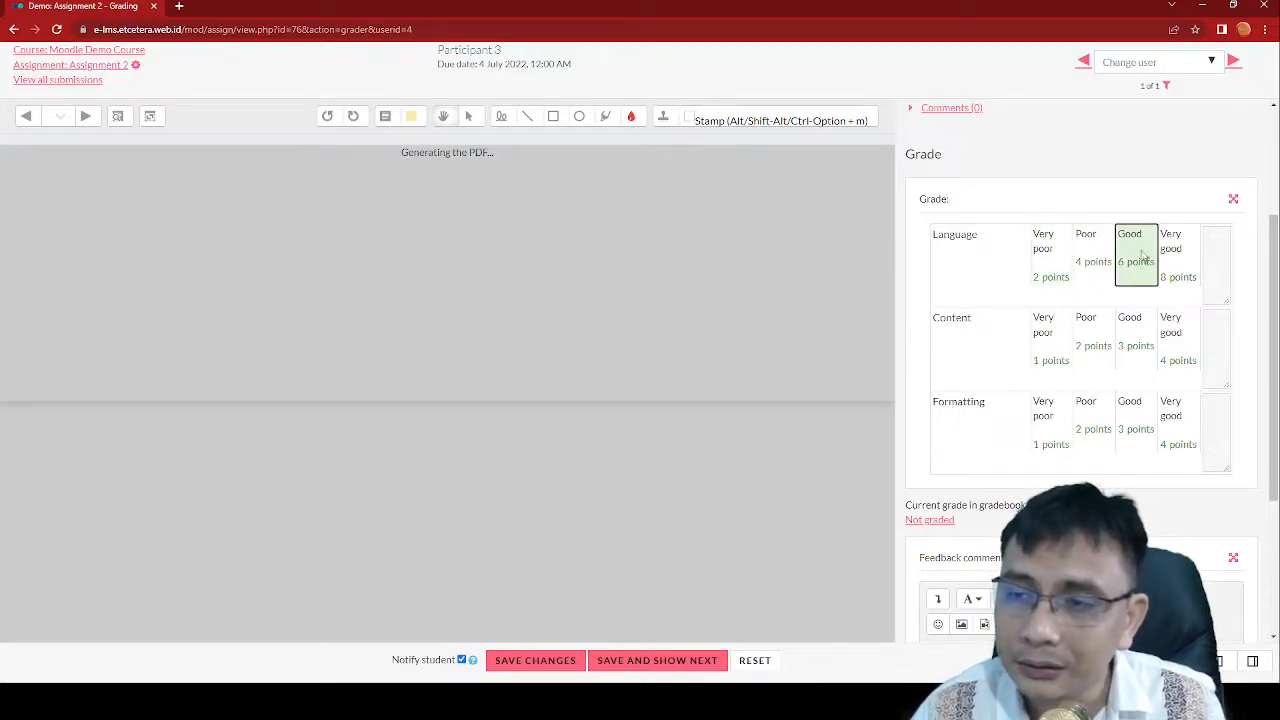
left_click(1176, 345)
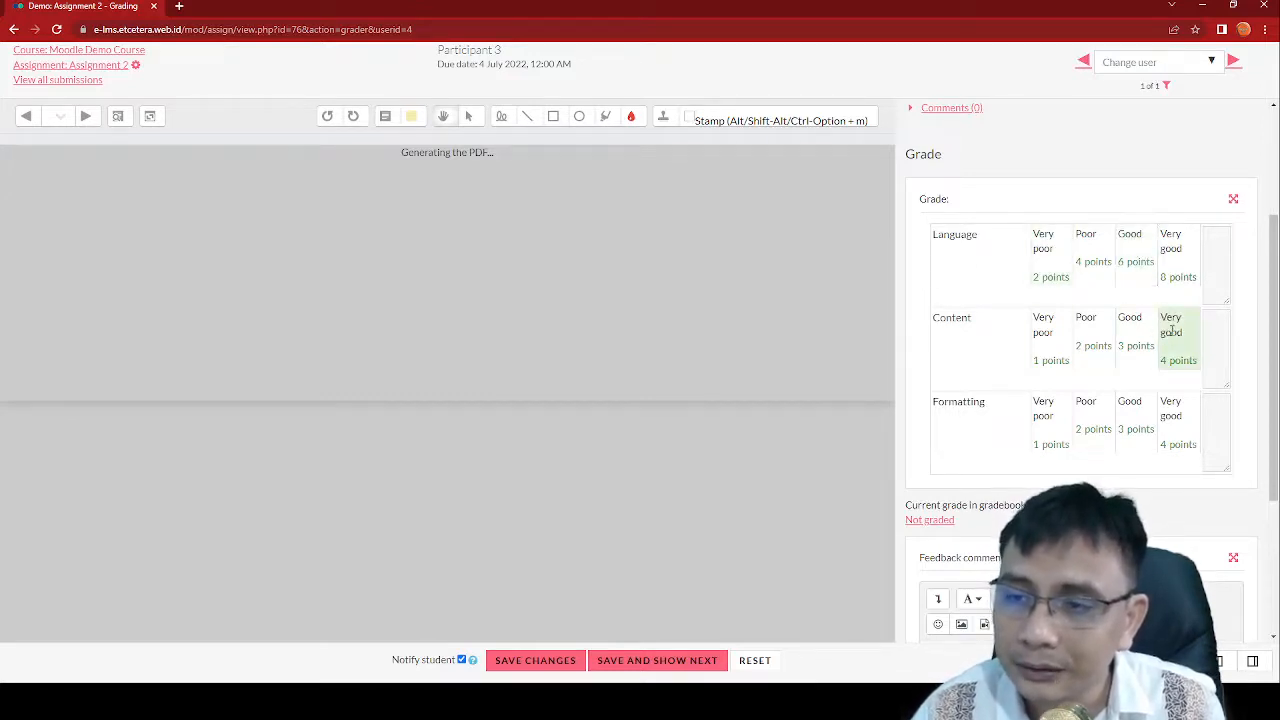
left_click(1175, 430)
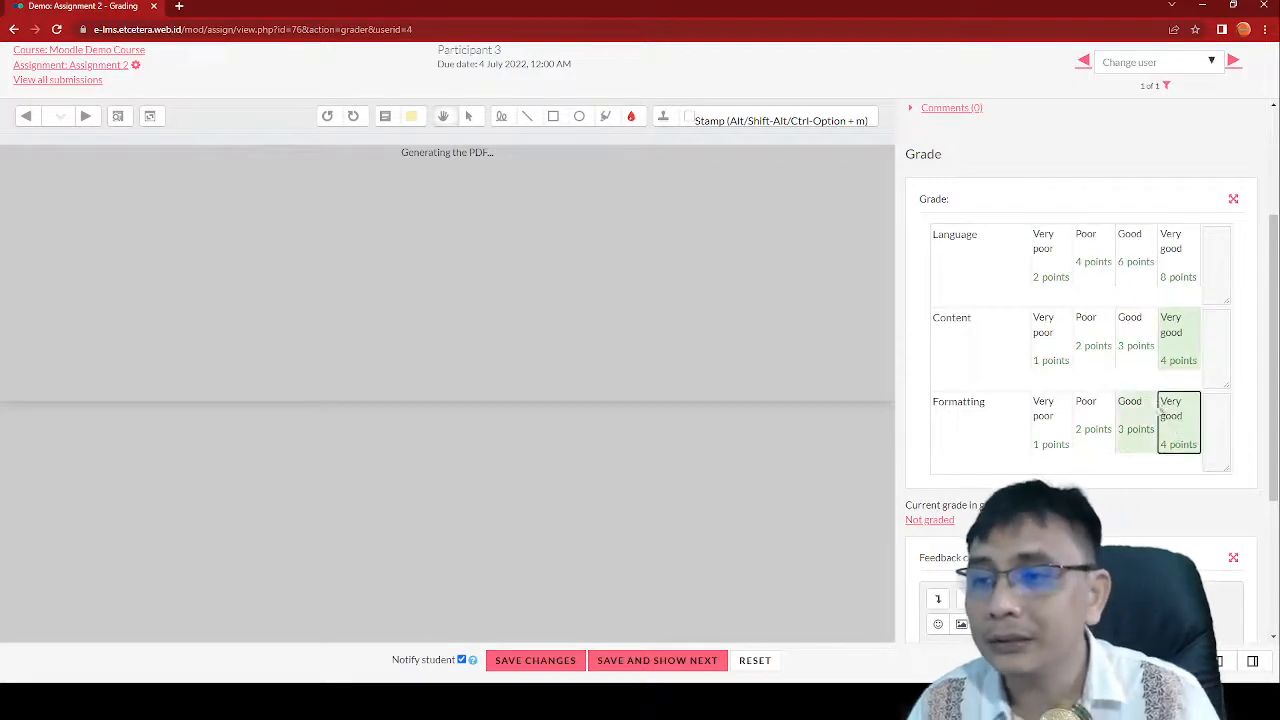
left_click(1146, 280)
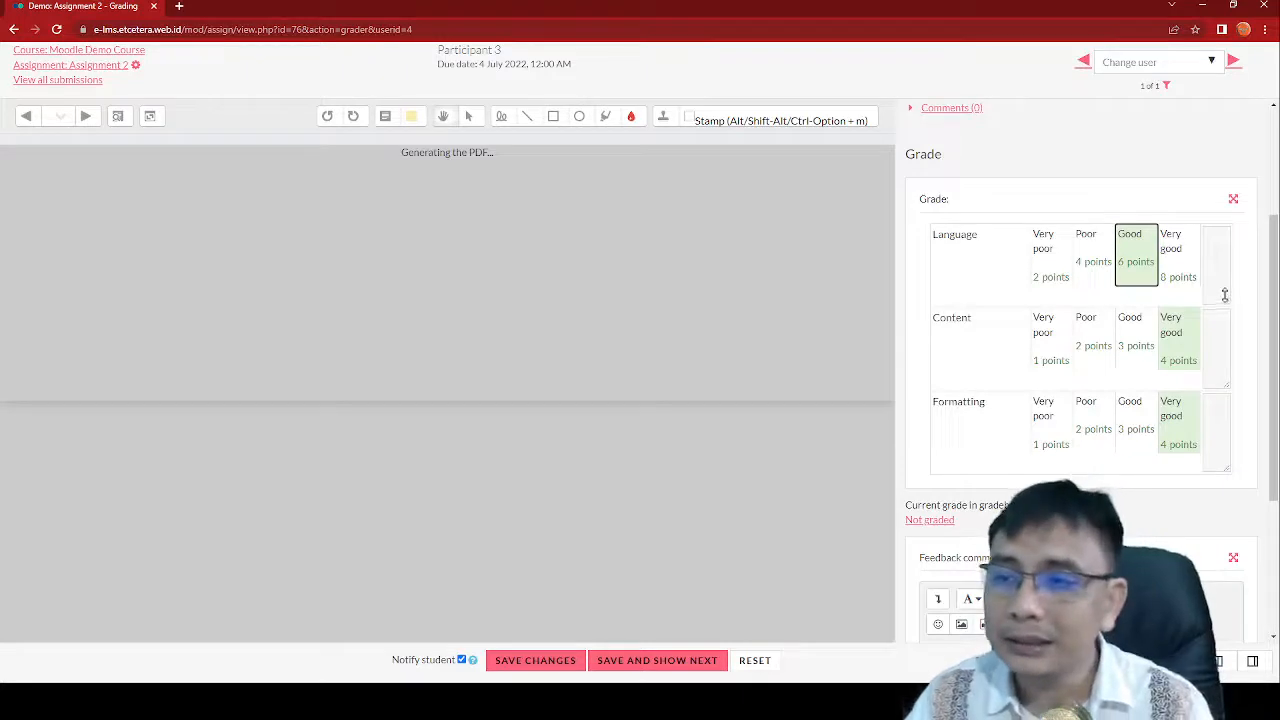
Add the remark "focus on subject verb agreement" to the rubric's Language criterion.
left_click(1228, 258)
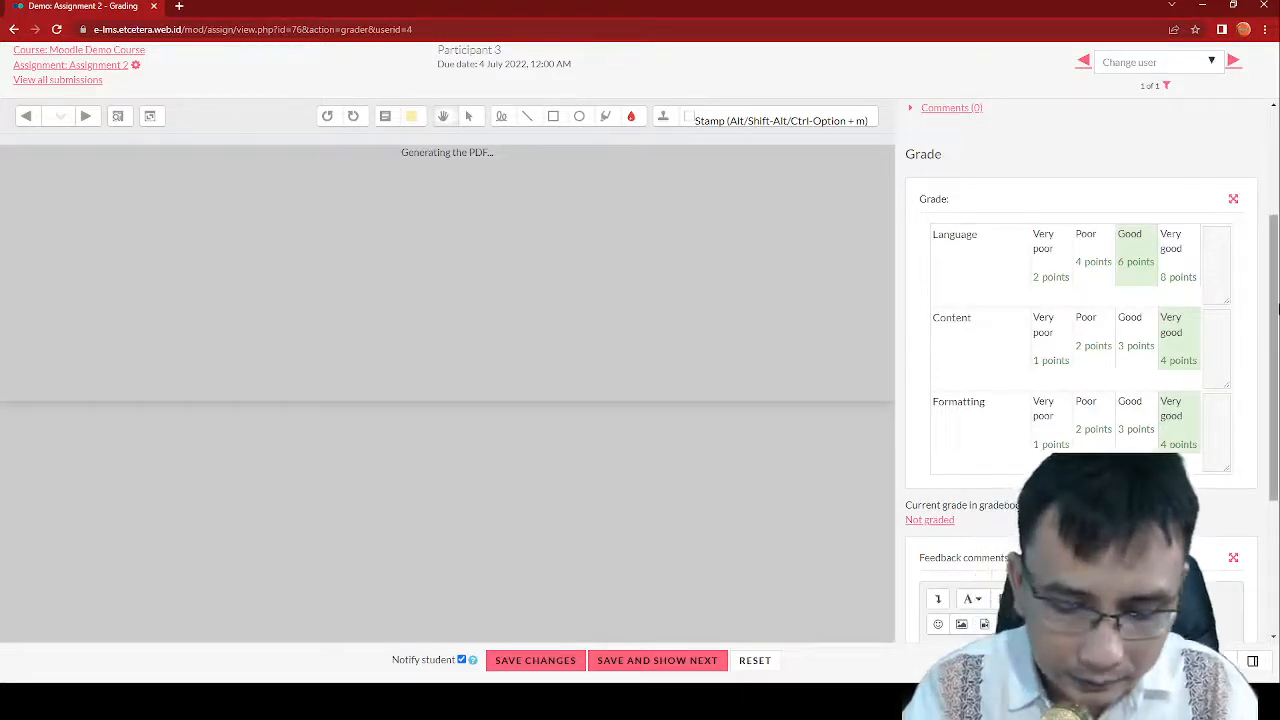
type("focu")
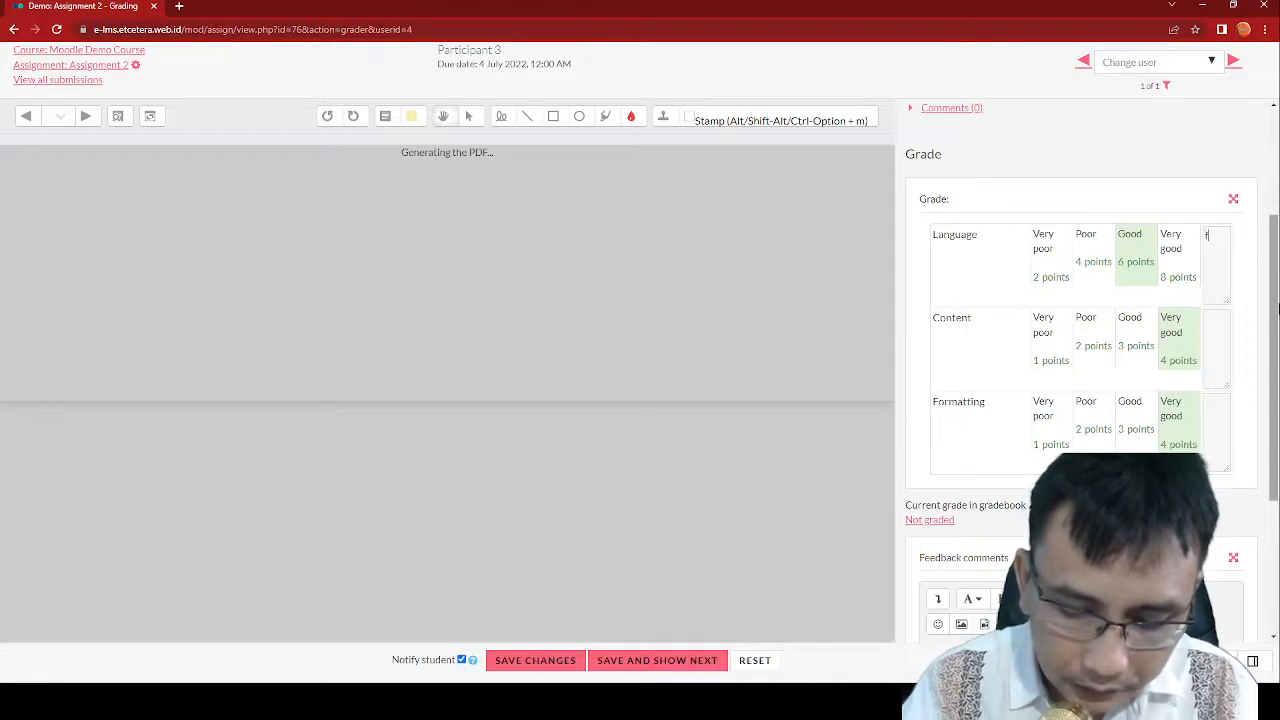
type("s o")
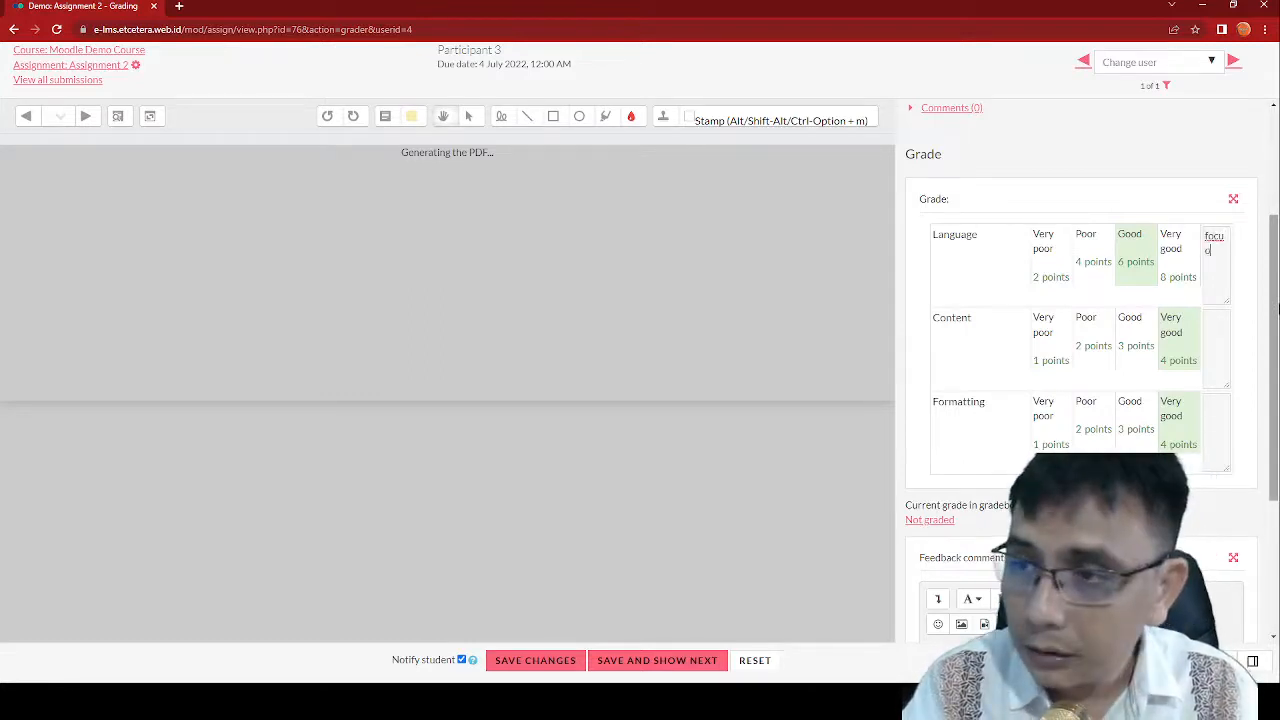
type("n")
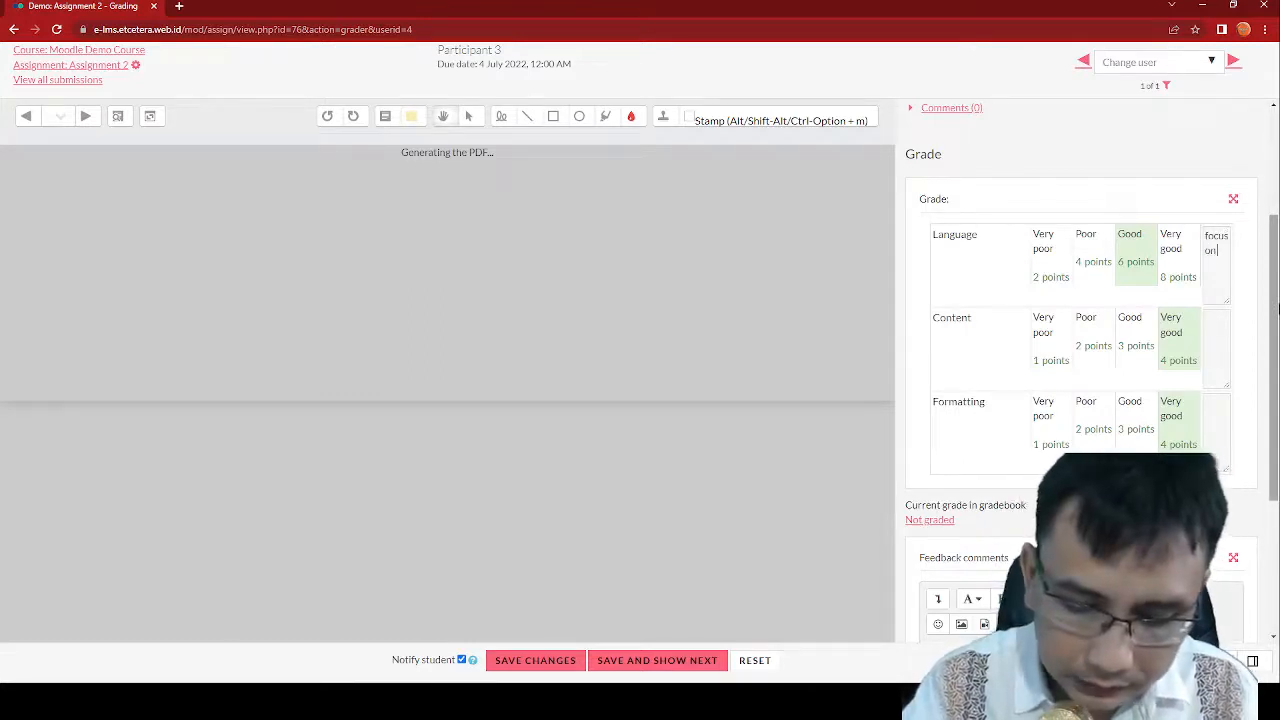
type(" subject verb ag")
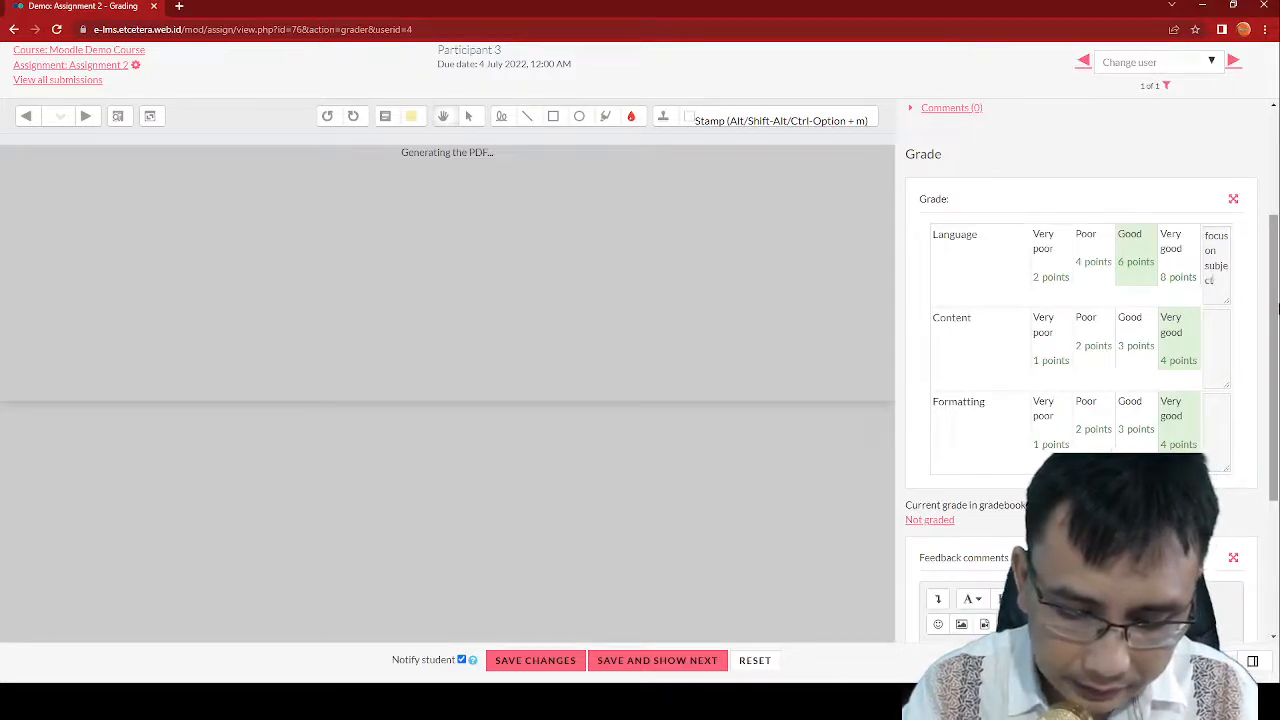
type("ree")
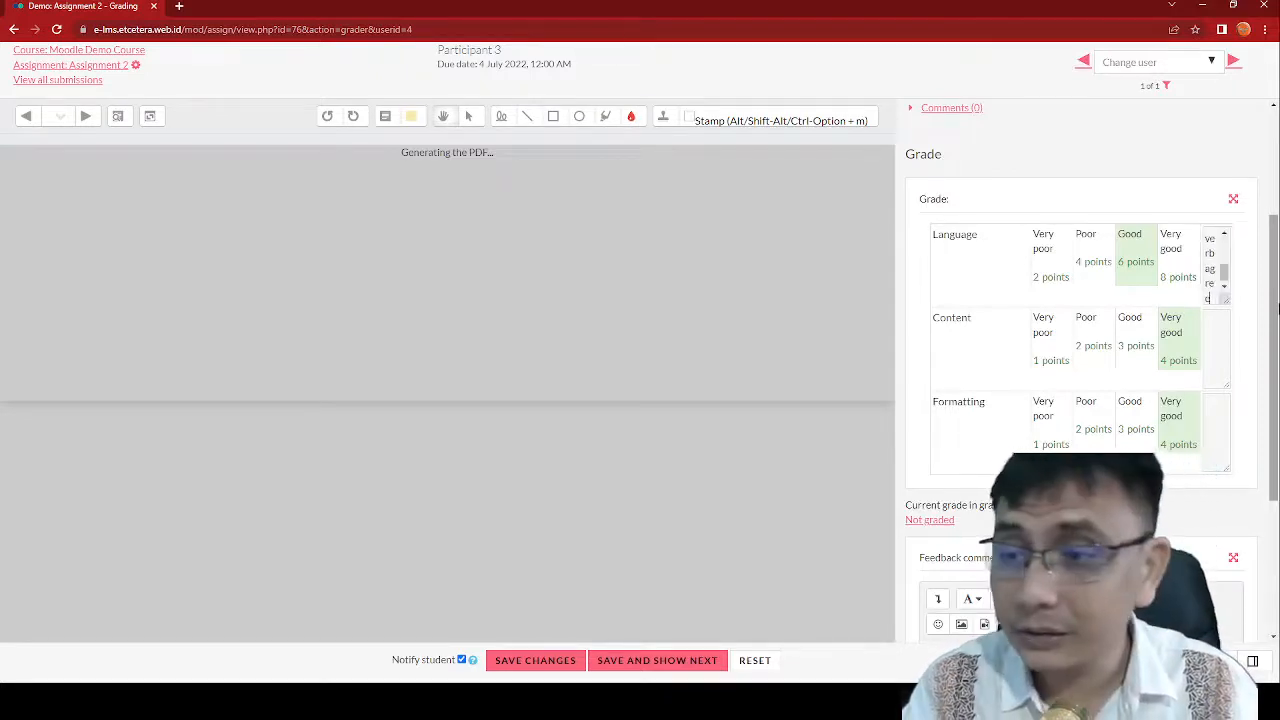
type("ment")
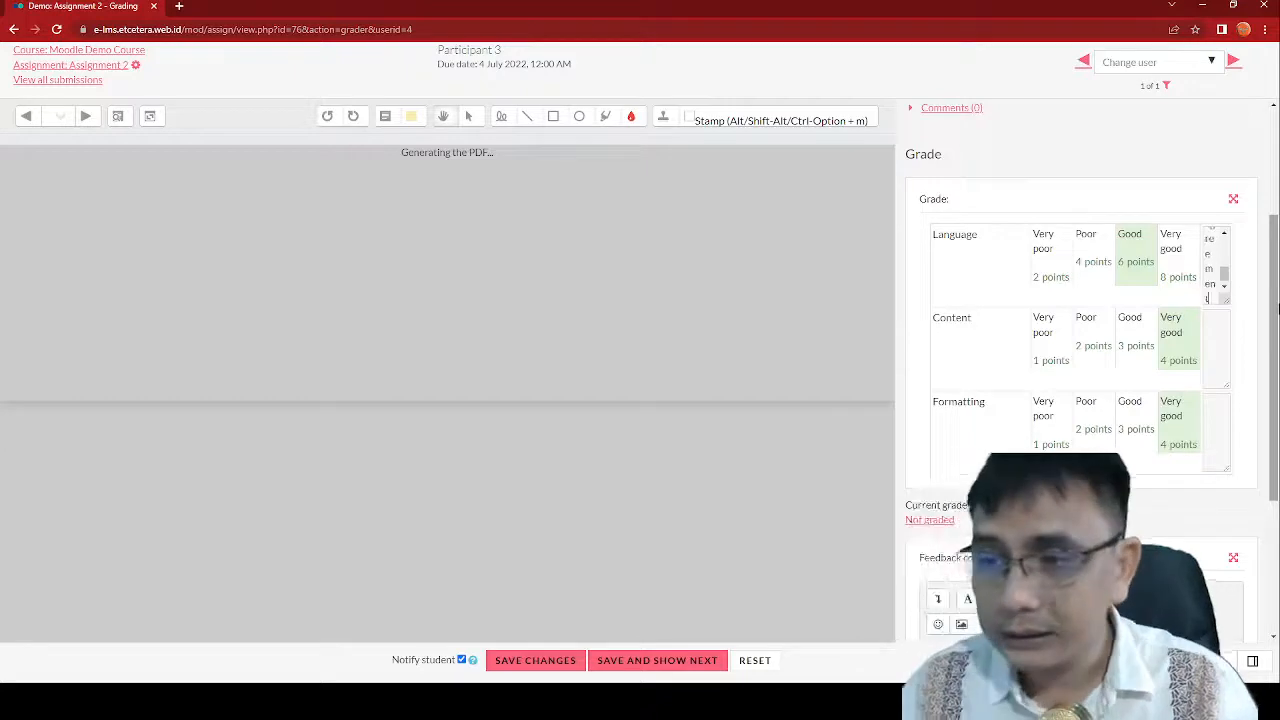
Write the overall feedback comment "Excellent" for the Assignment 2 submission.
scroll(932, 330, "down", 2)
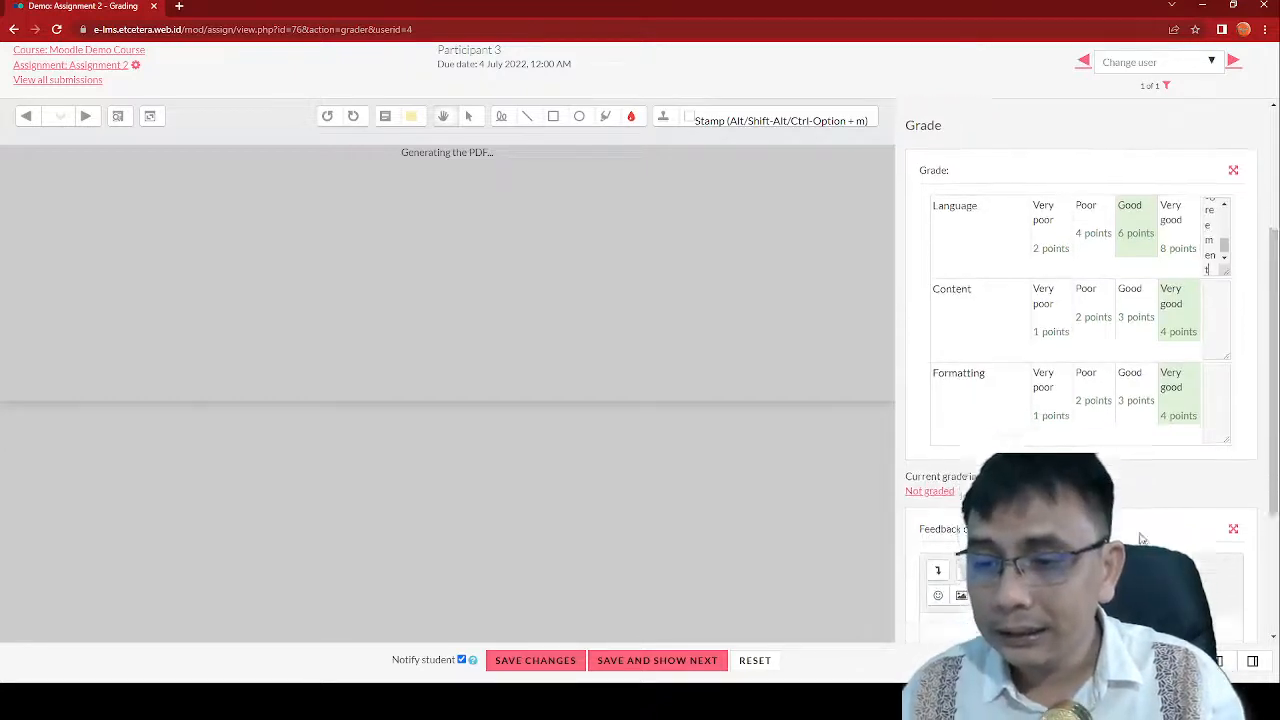
scroll(975, 290, "up", 2)
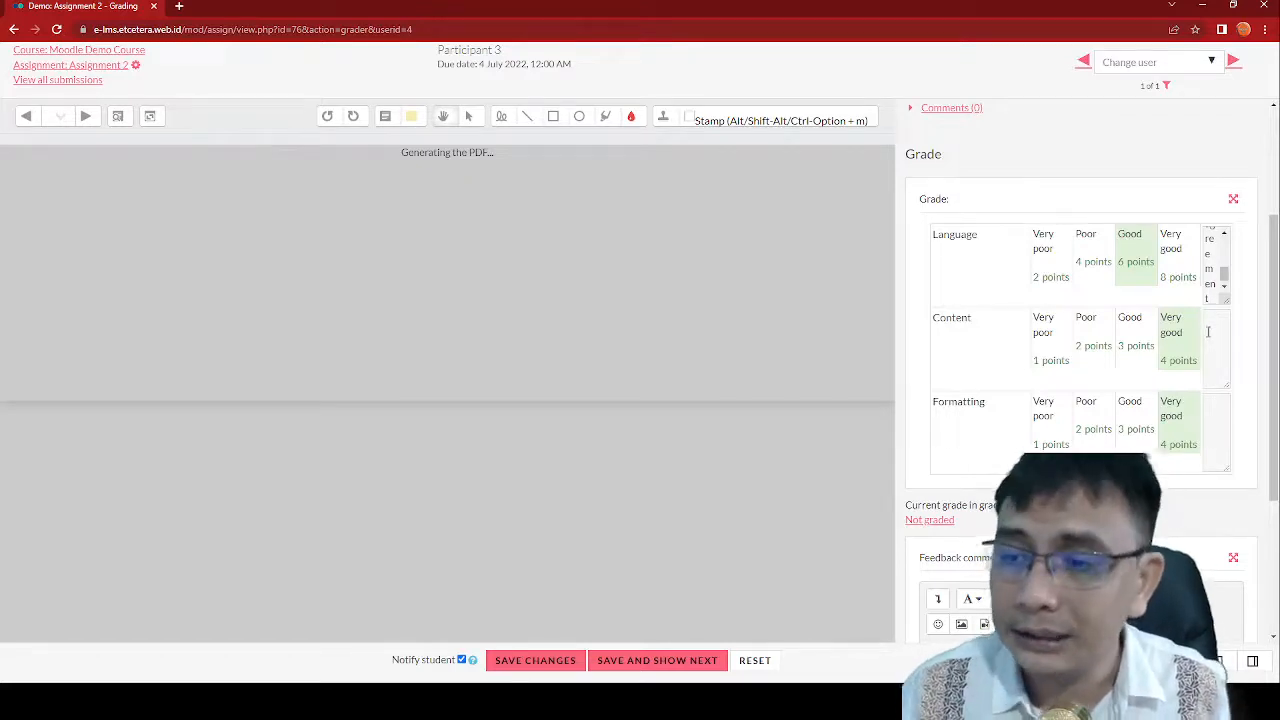
scroll(1208, 332, "down", 3)
left_click(1058, 449)
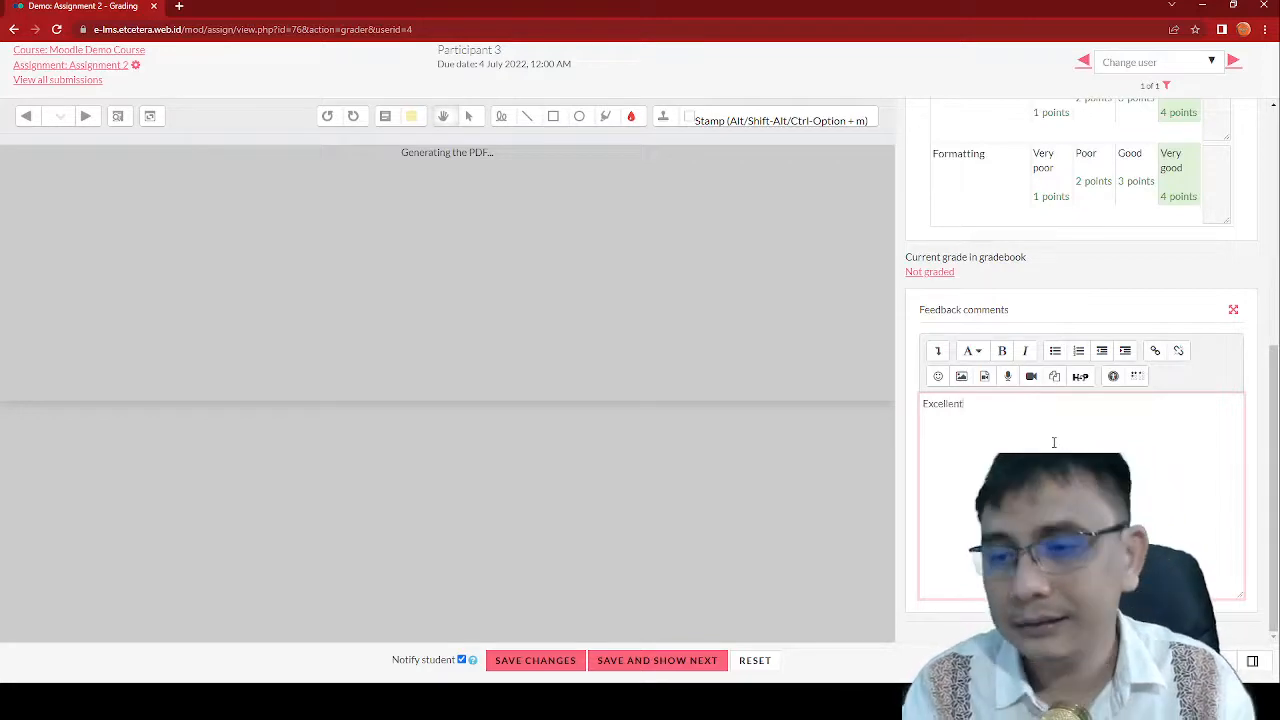
Save the changes to the rubric grade and feedback, and dismiss the PDF alert.
scroll(1054, 442, "up", 1)
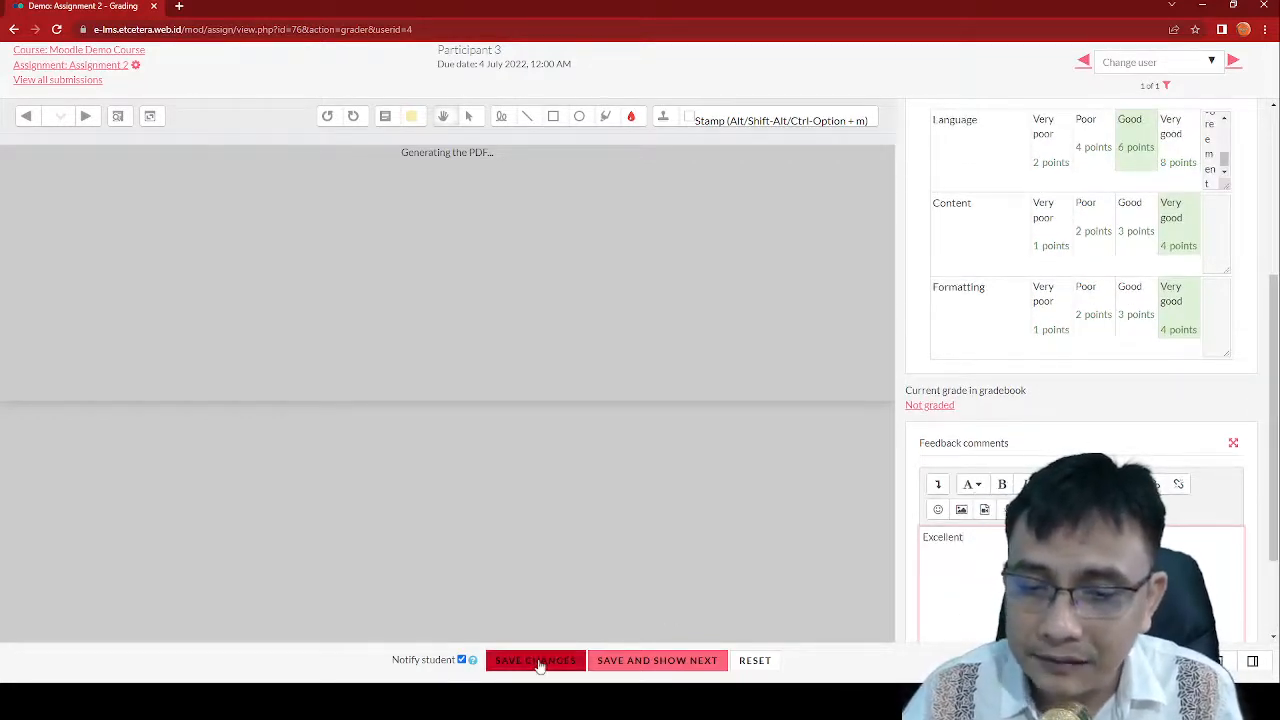
scroll(1208, 283, "up", 2)
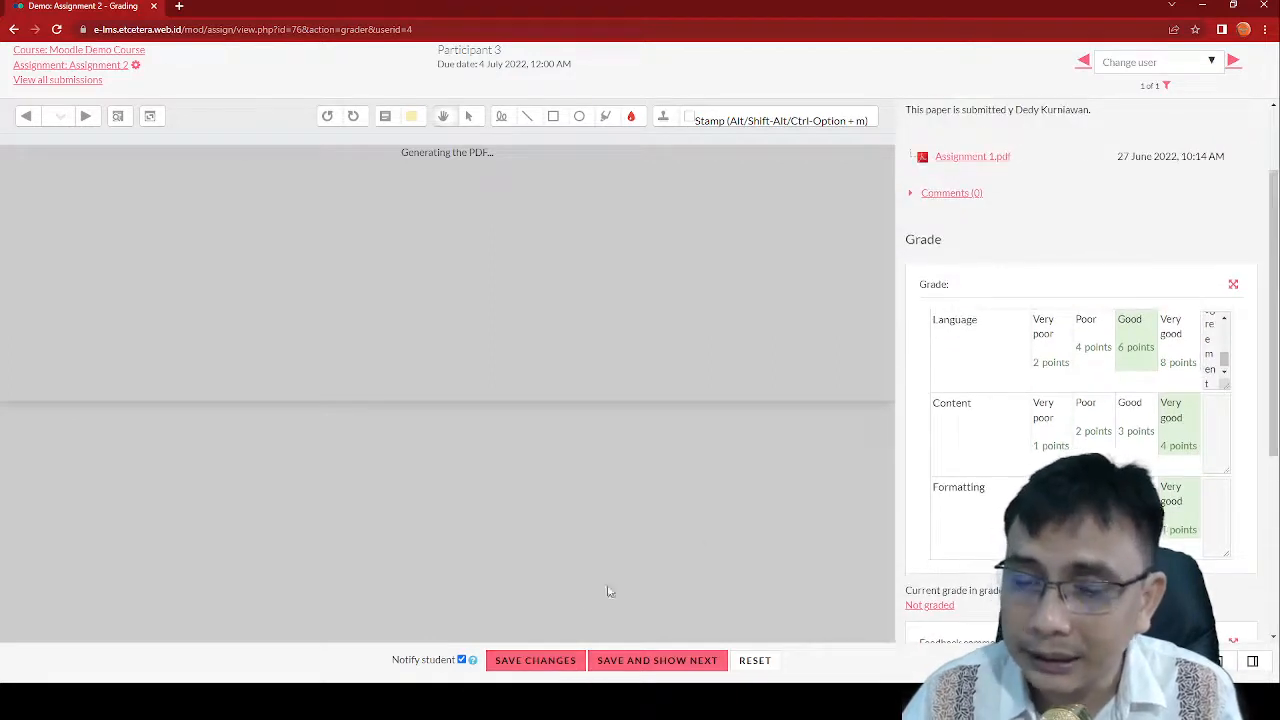
left_click(565, 660)
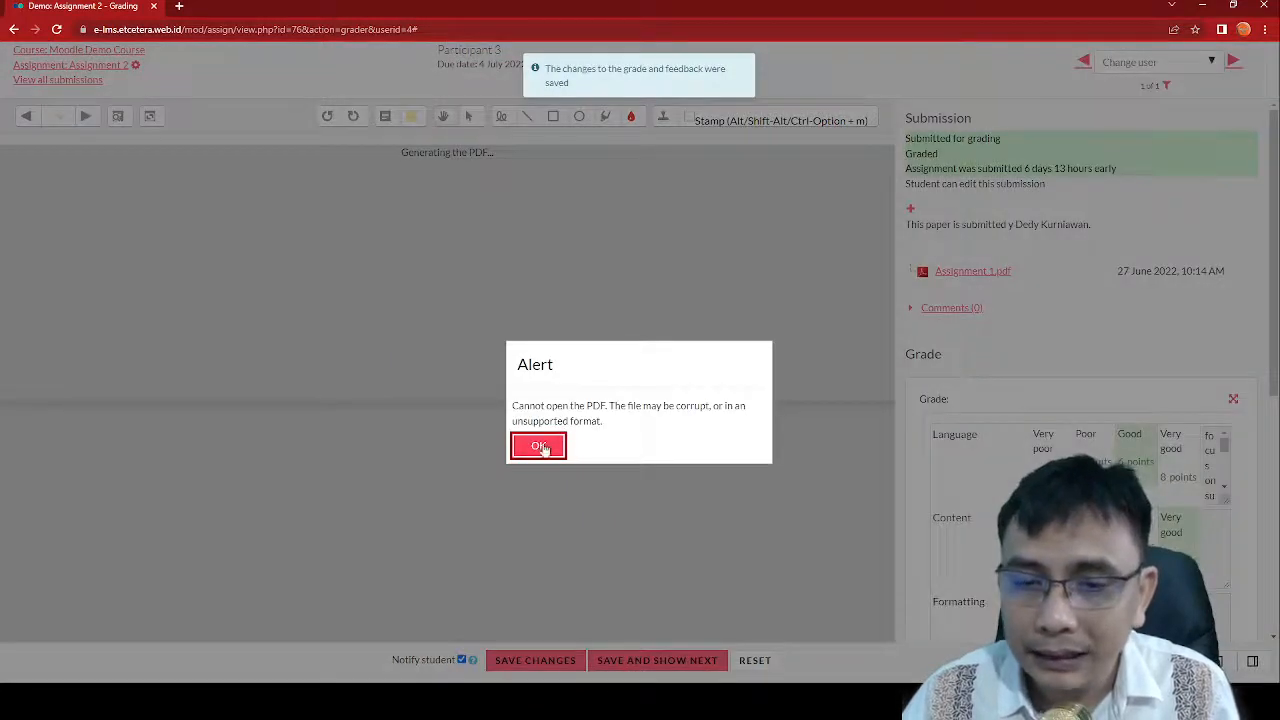
left_click(546, 447)
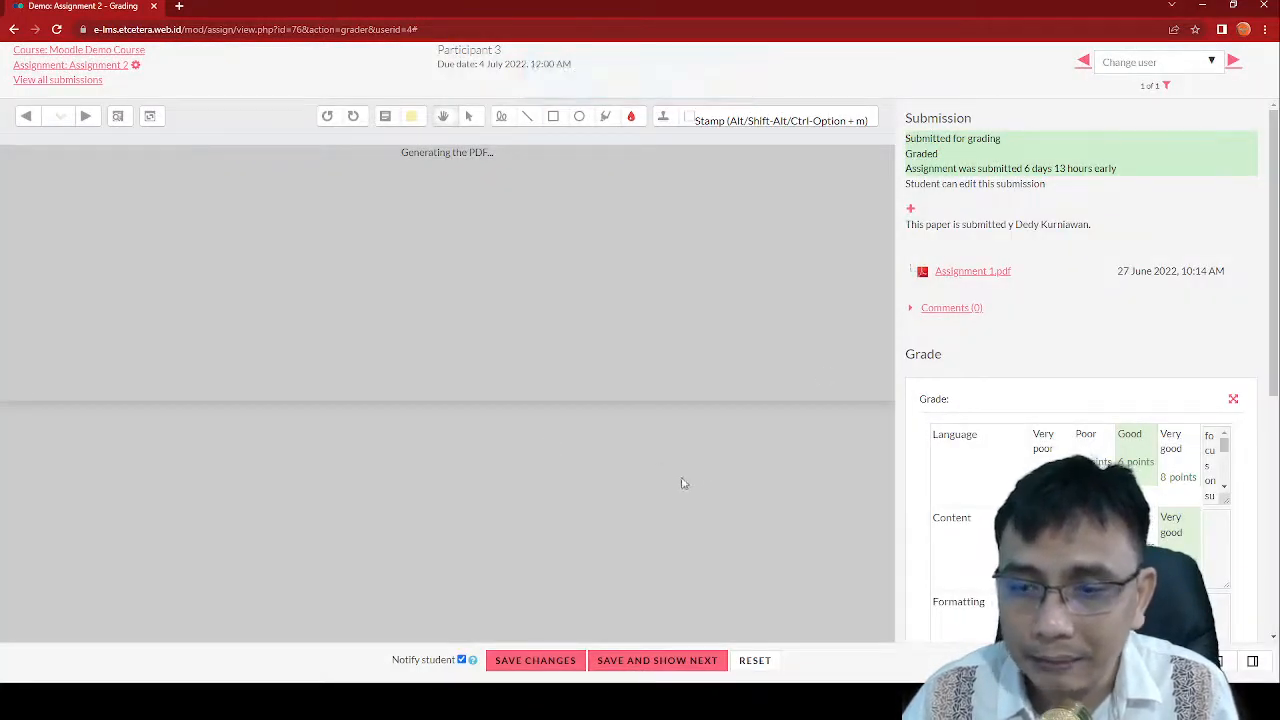
Review the saved rubric and feedback, save again with the save-and-show-next option, and dismiss the PDF alert.
scroll(1277, 362, "down", 1)
scroll(1277, 362, "down", 3)
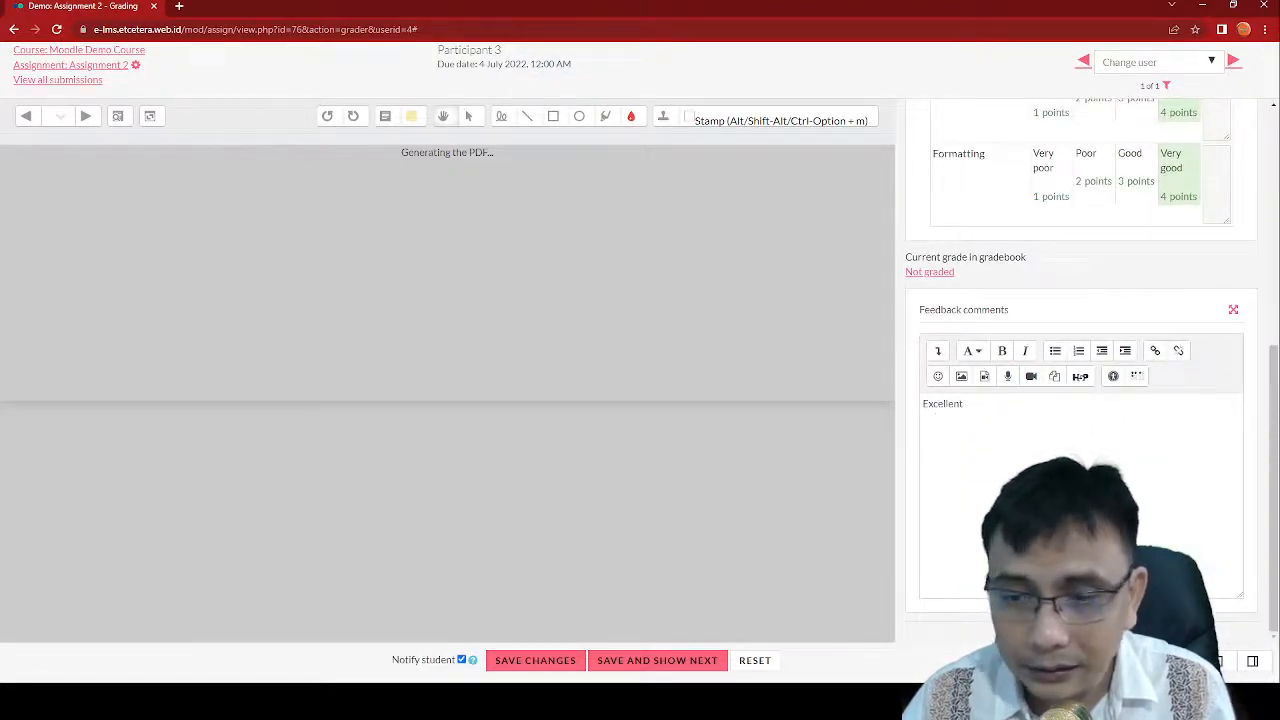
scroll(1037, 303, "up", 3)
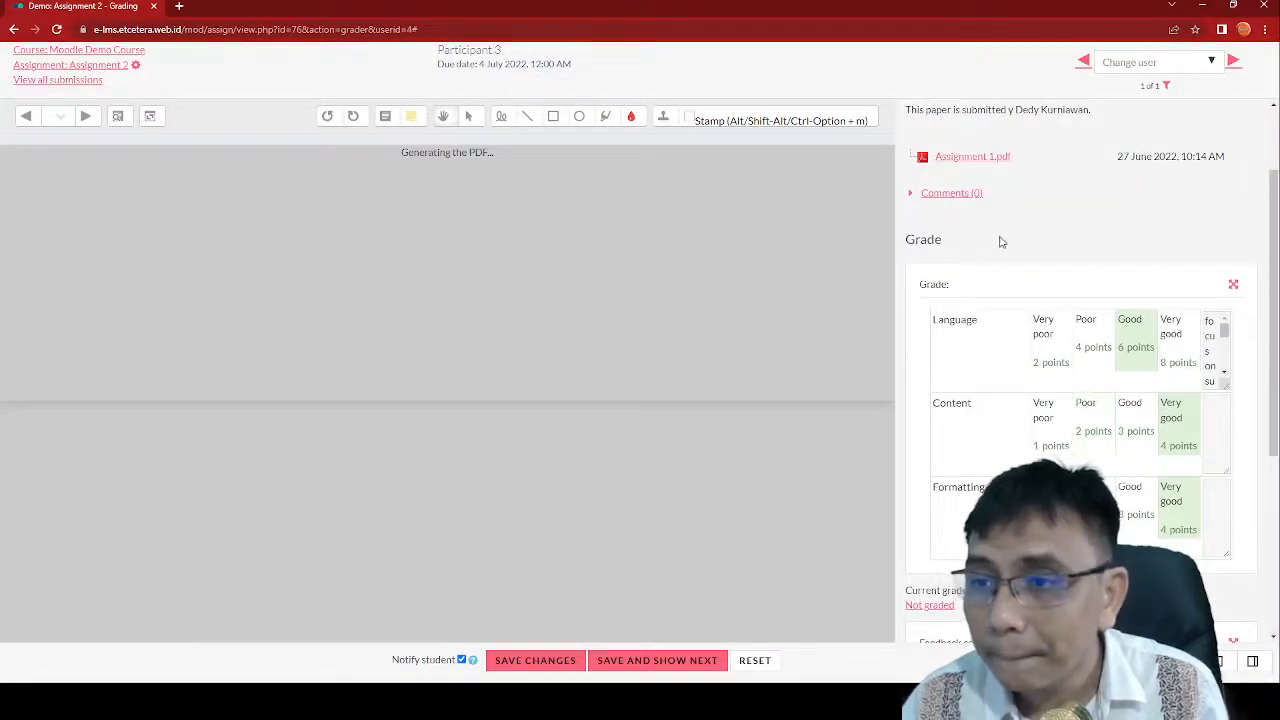
left_click(630, 661)
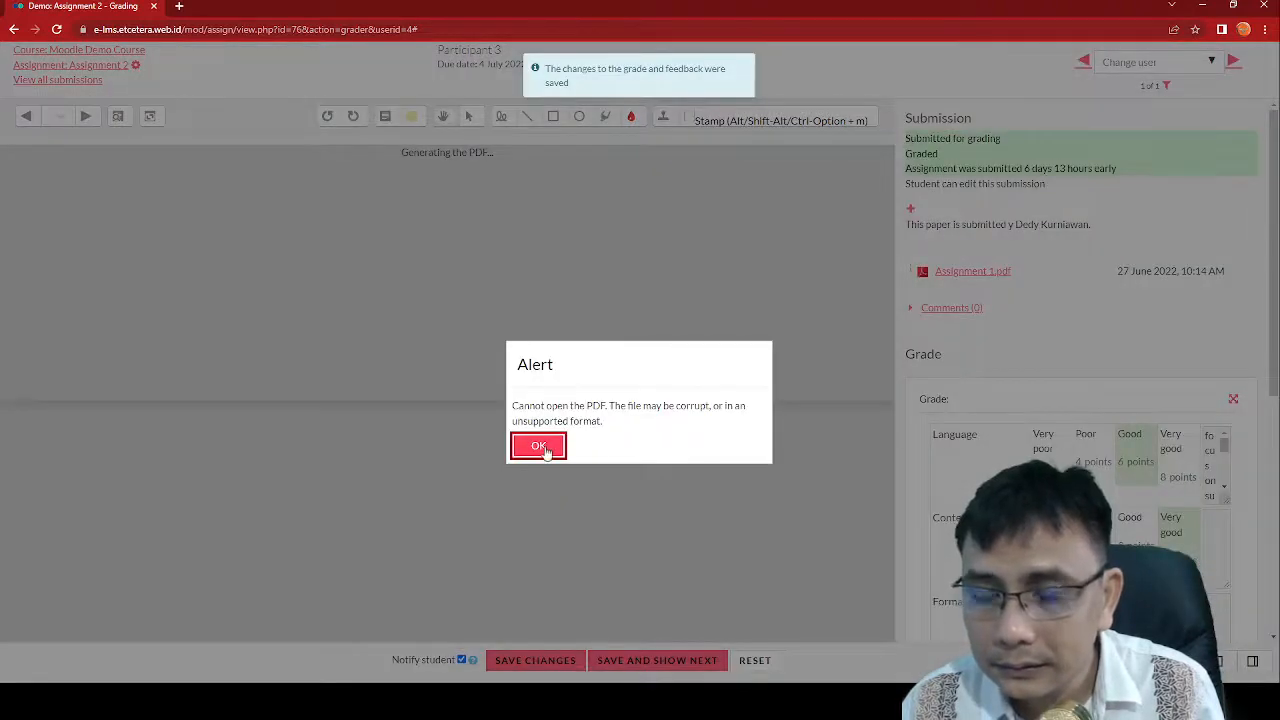
left_click(540, 446)
Check the student's grades in the course's grader report, then return to the Assignment 2 grader and dismiss the PDF alert.
scroll(1100, 480, "down", 3)
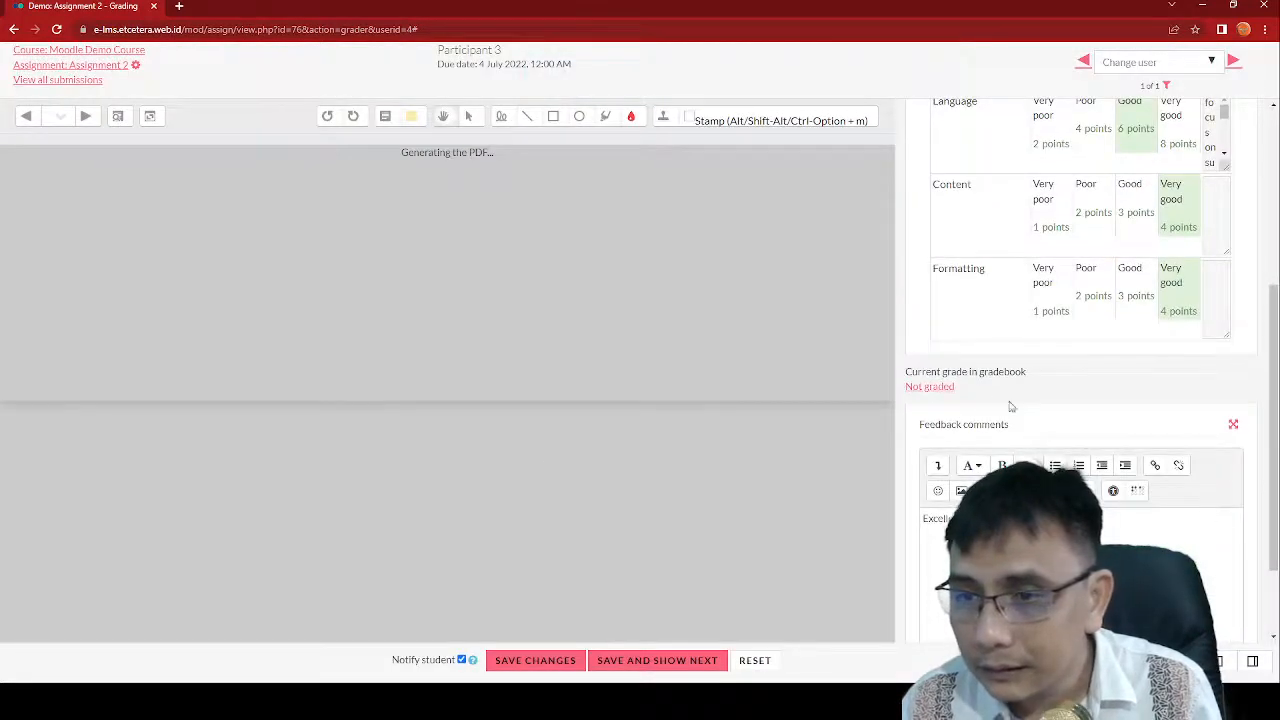
left_click(925, 388)
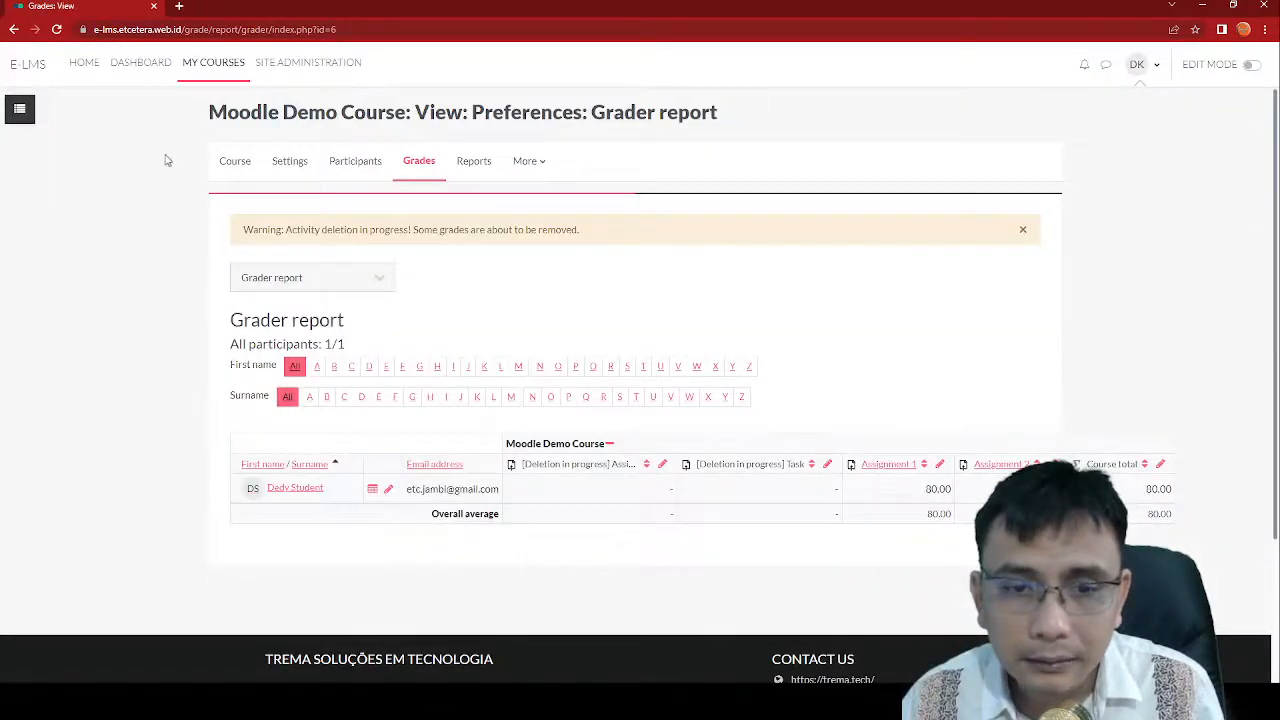
left_click(13, 29)
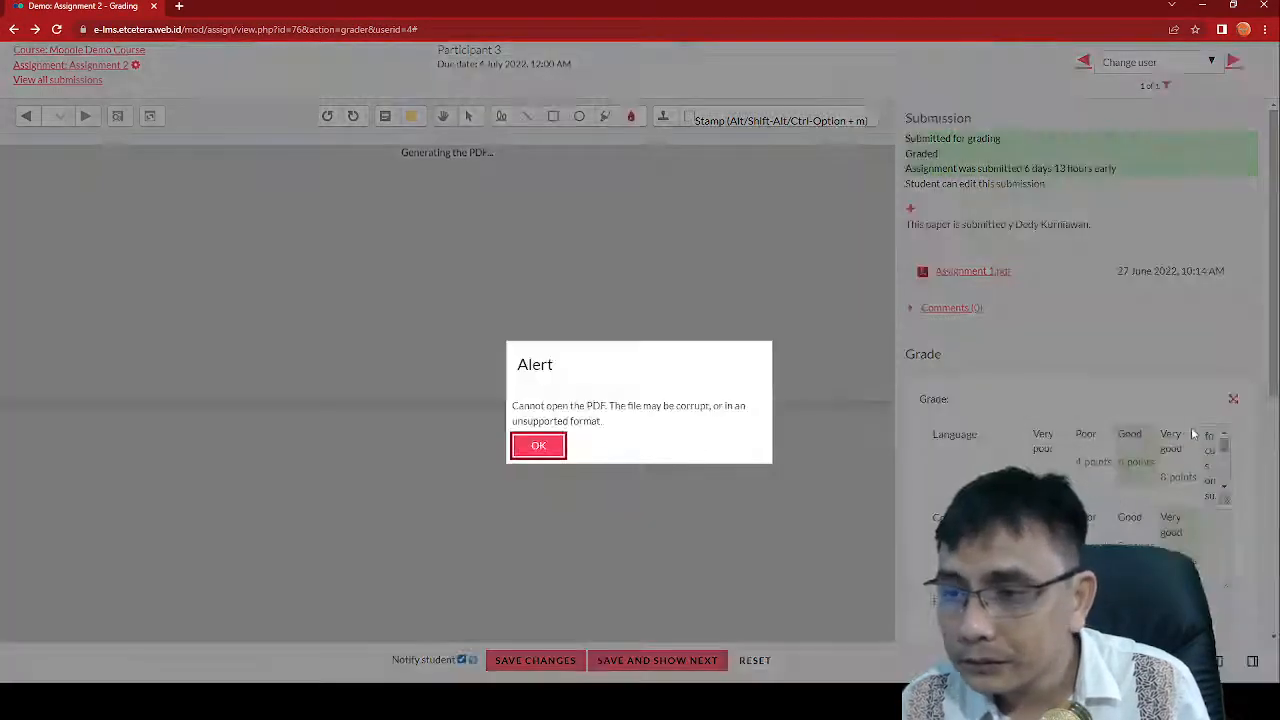
left_click(530, 449)
Change the rubric's Content rating to Good (3 points) and leave Language rated as Good (6 points).
scroll(1232, 416, "down", 2)
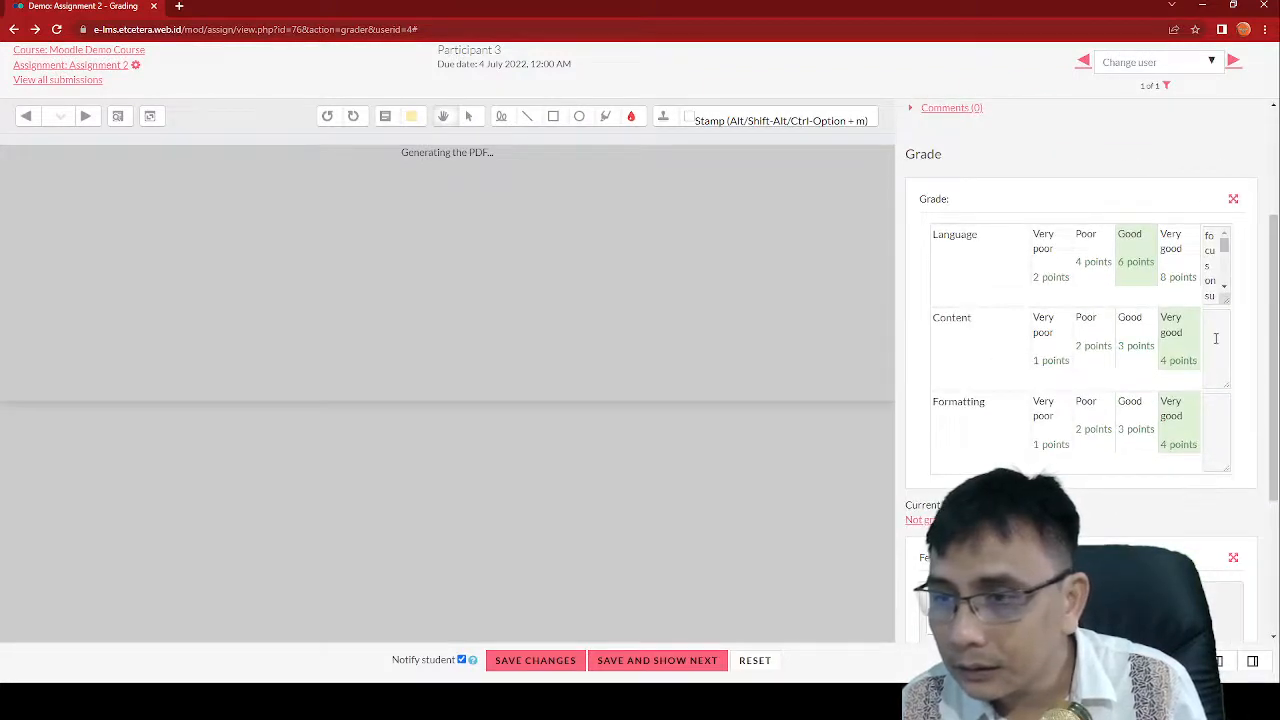
left_click(1137, 340)
left_click(1175, 272)
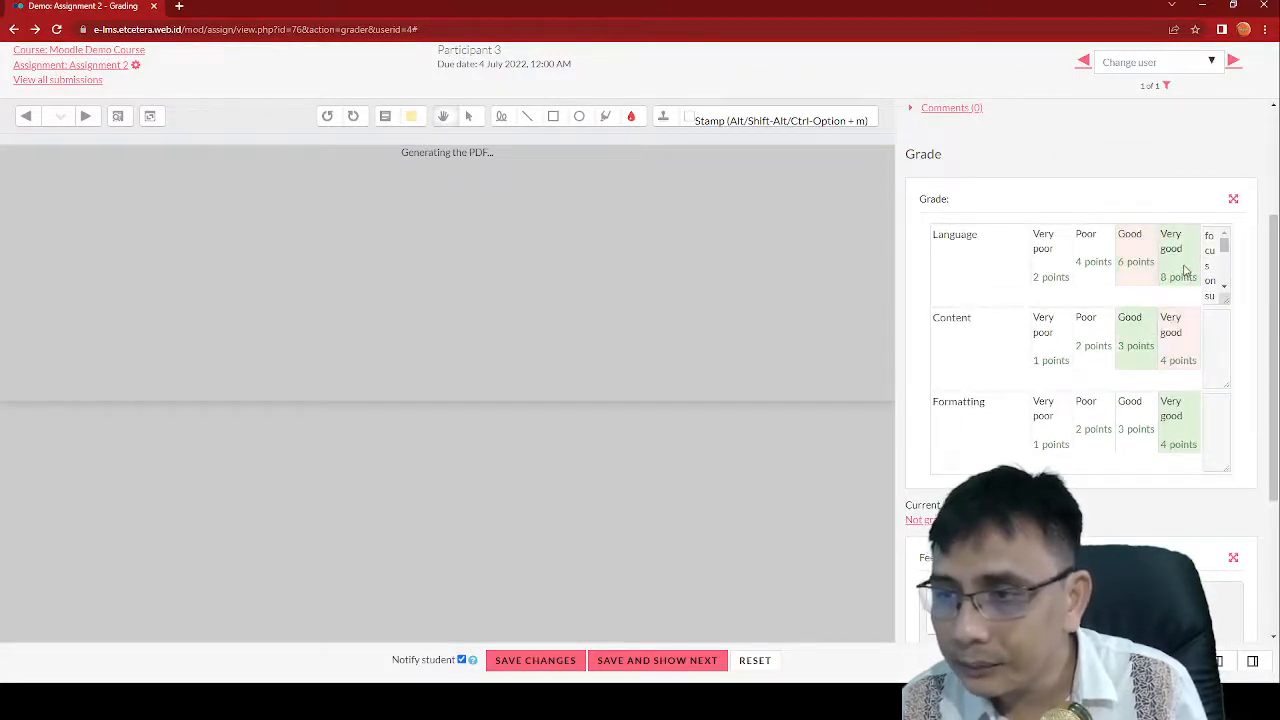
left_click(1134, 262)
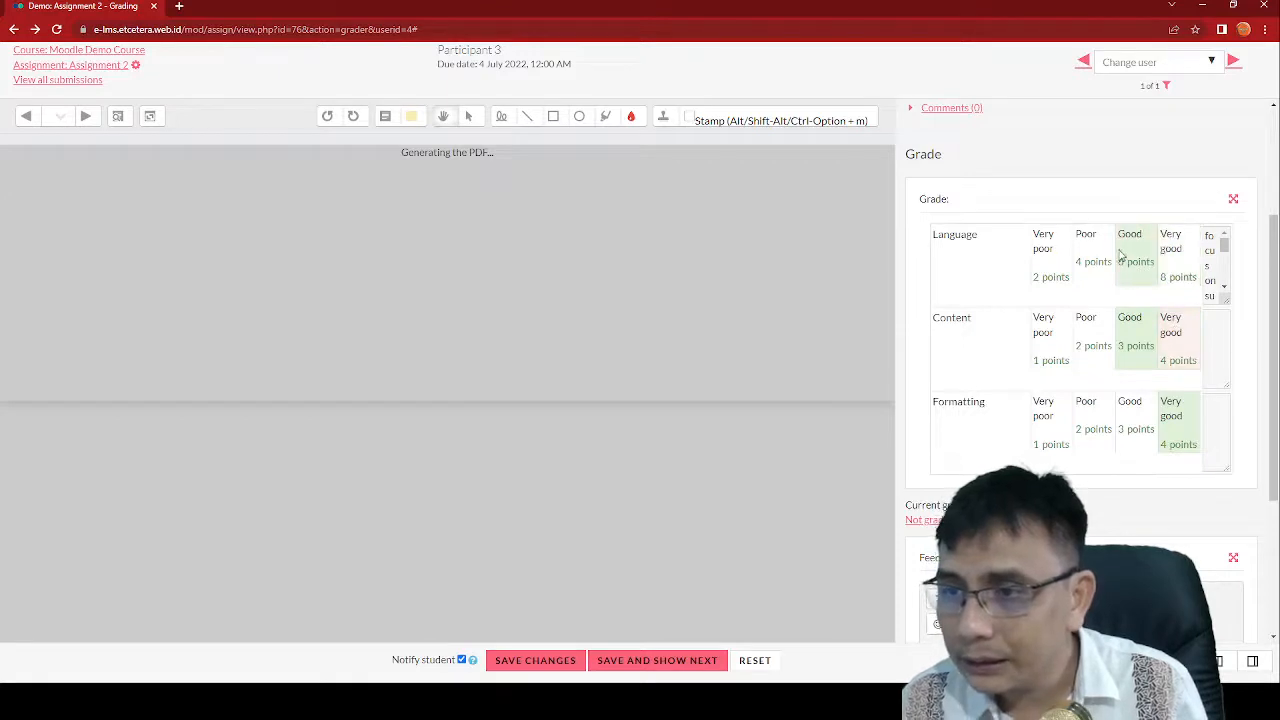
scroll(1180, 420, "down", 3)
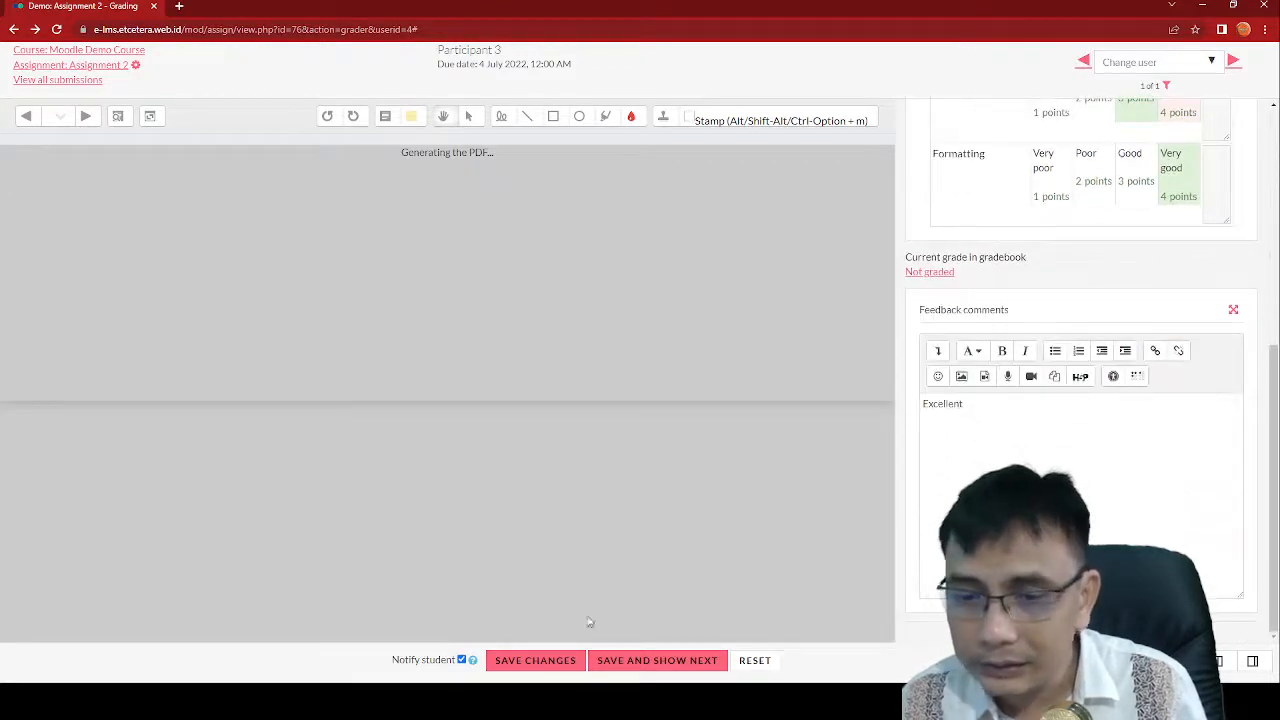
Turn off student notification, save the rubric grade with the save-and-show-next option, and dismiss the PDF alert.
left_click(461, 661)
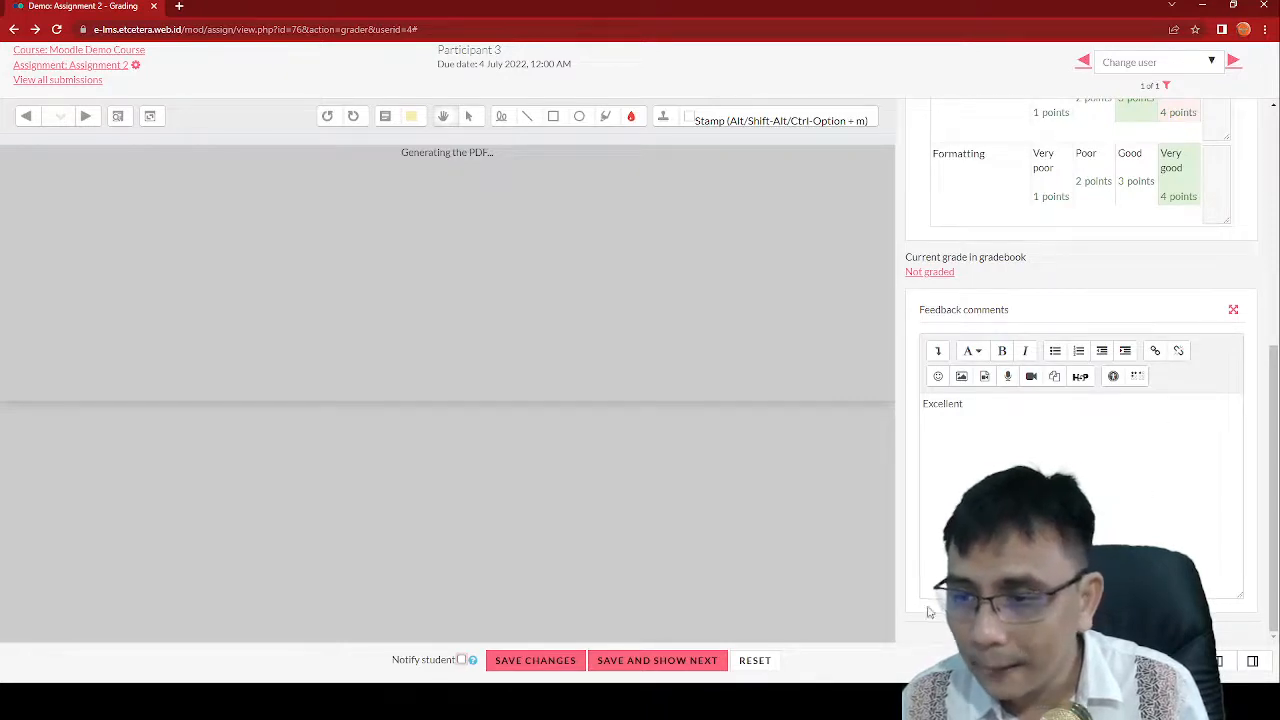
left_click(662, 663)
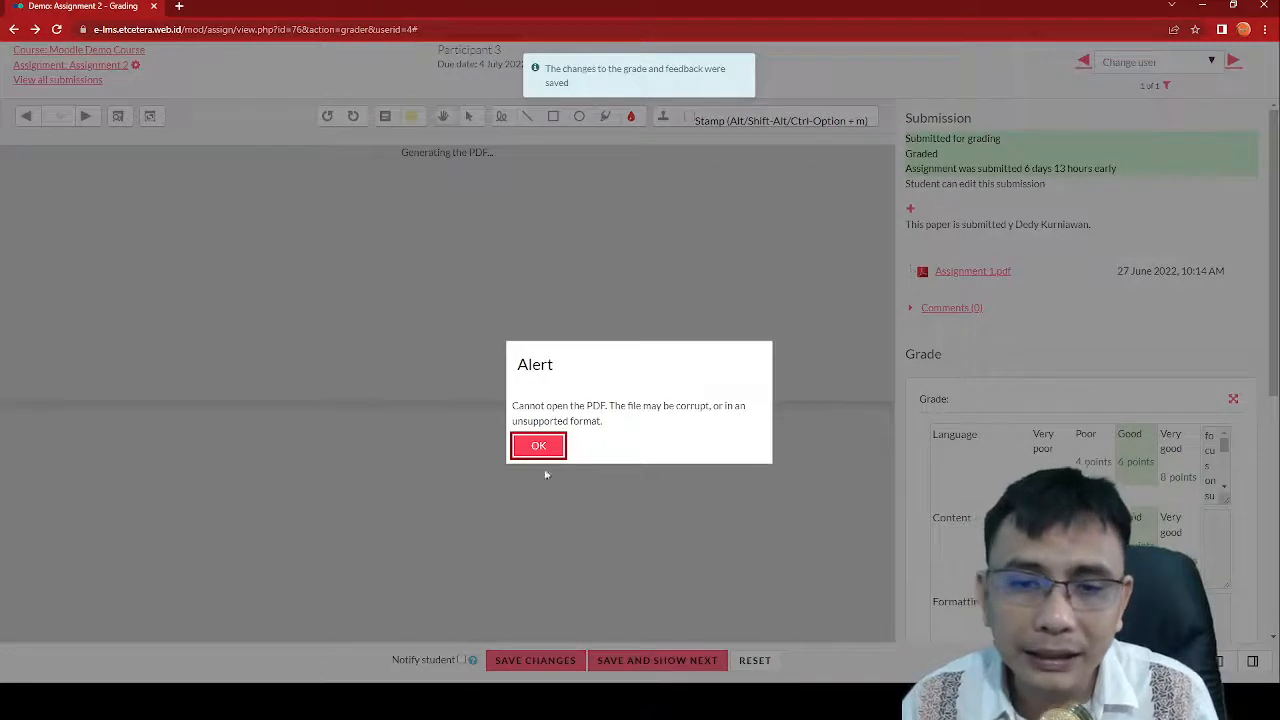
left_click(540, 446)
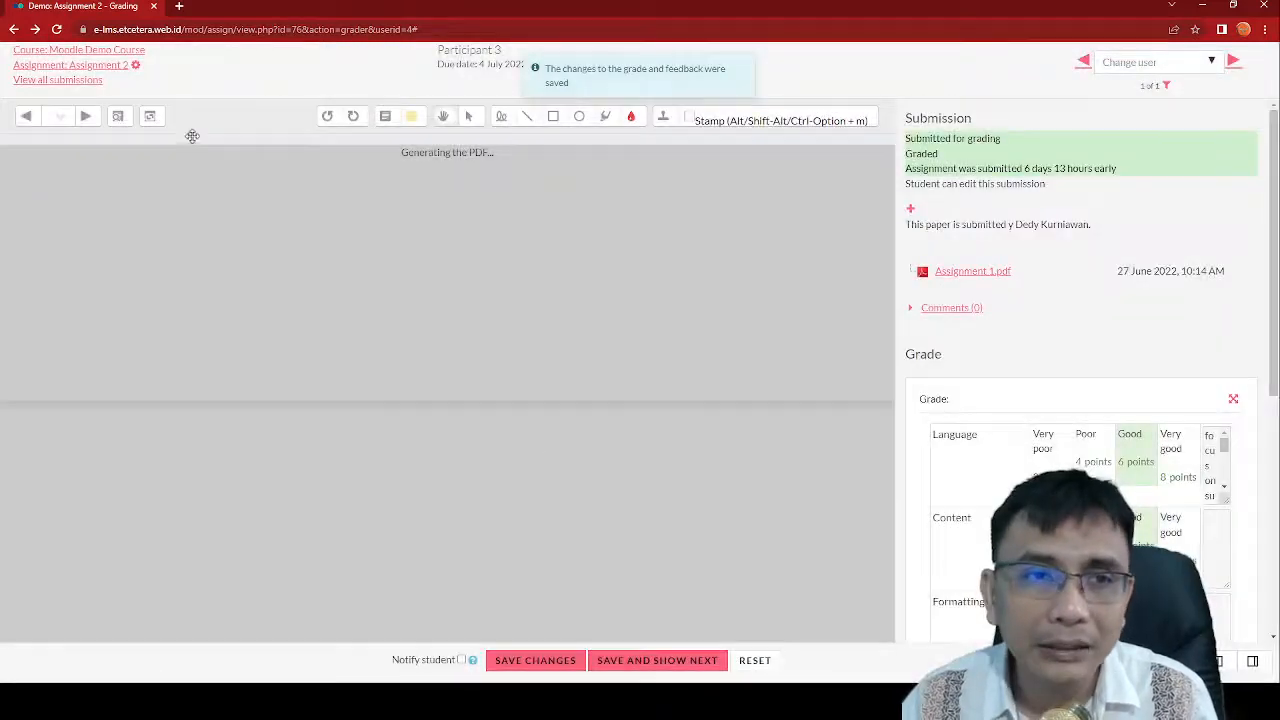
Open the Assignment 2 settings and examine its submission types and submission settings.
left_click(137, 68)
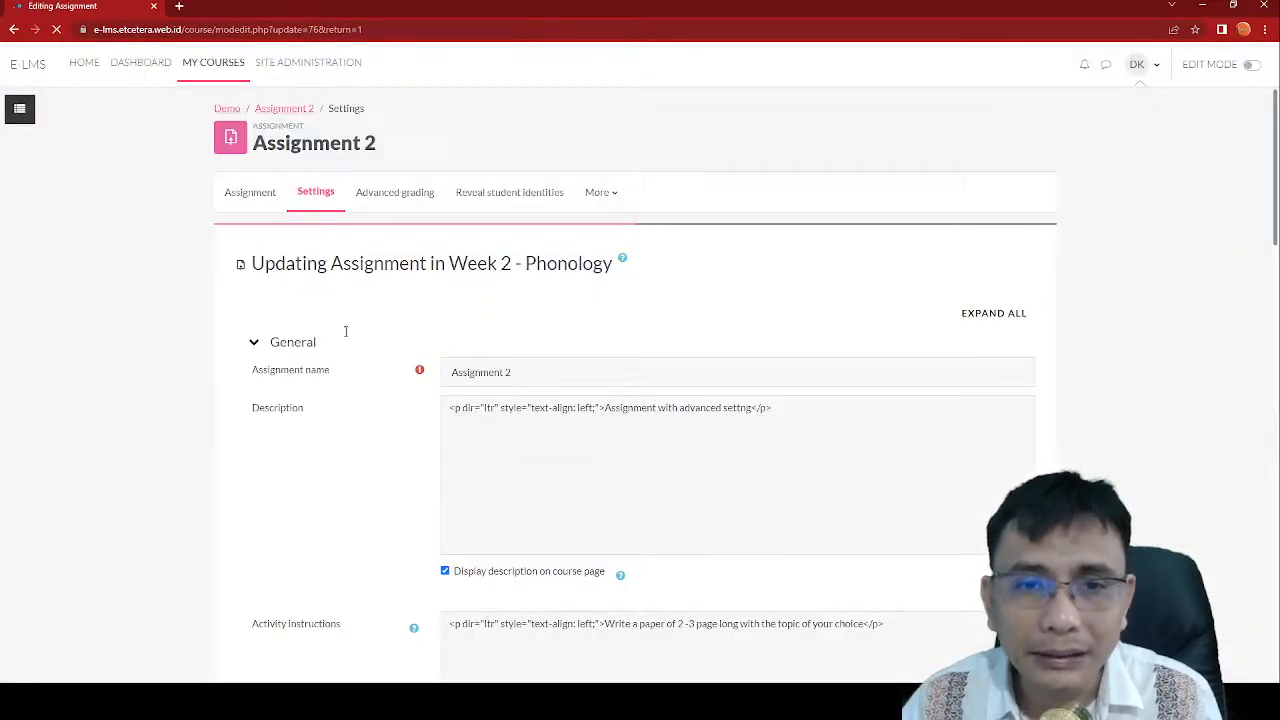
scroll(464, 482, "down", 12)
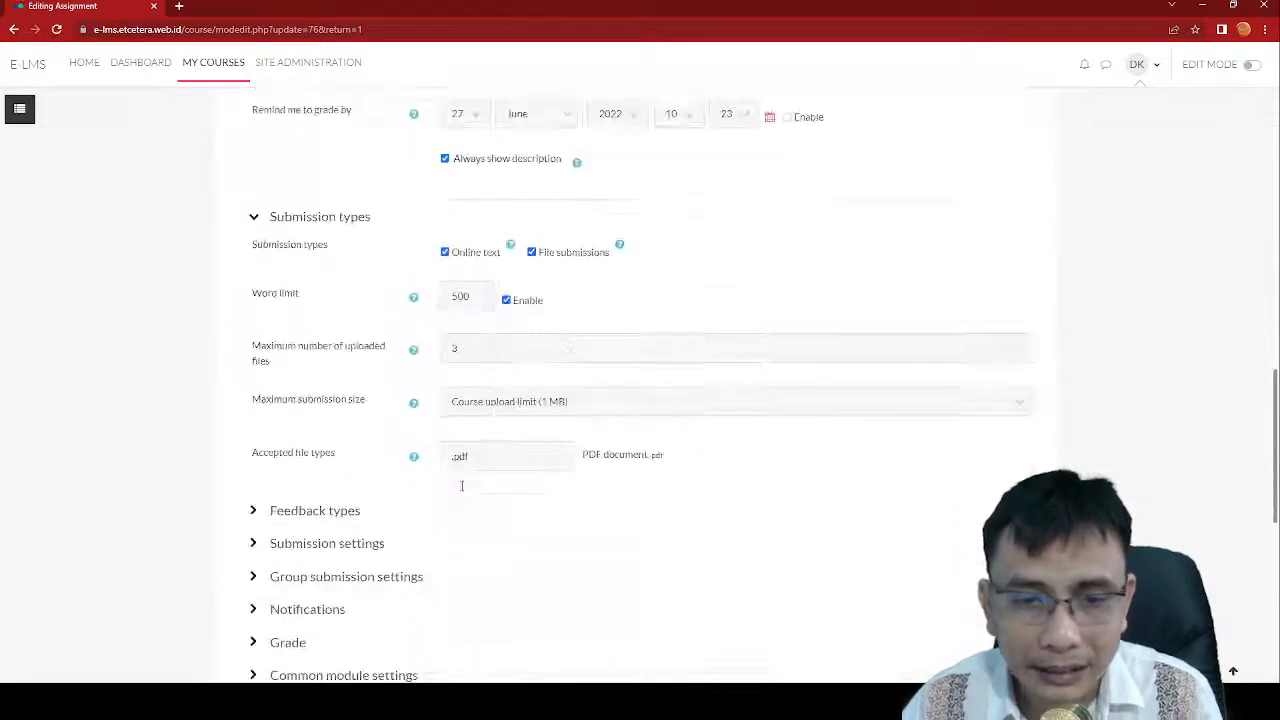
scroll(340, 542, "down", 1)
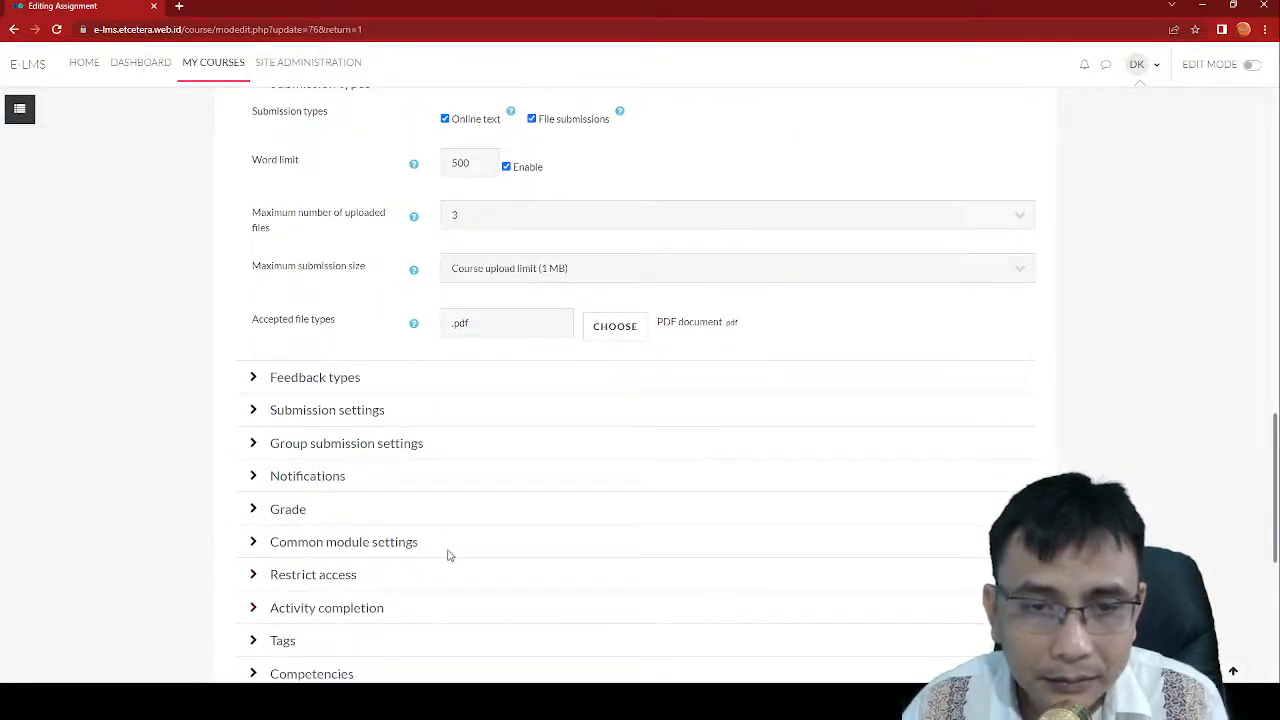
left_click(380, 416)
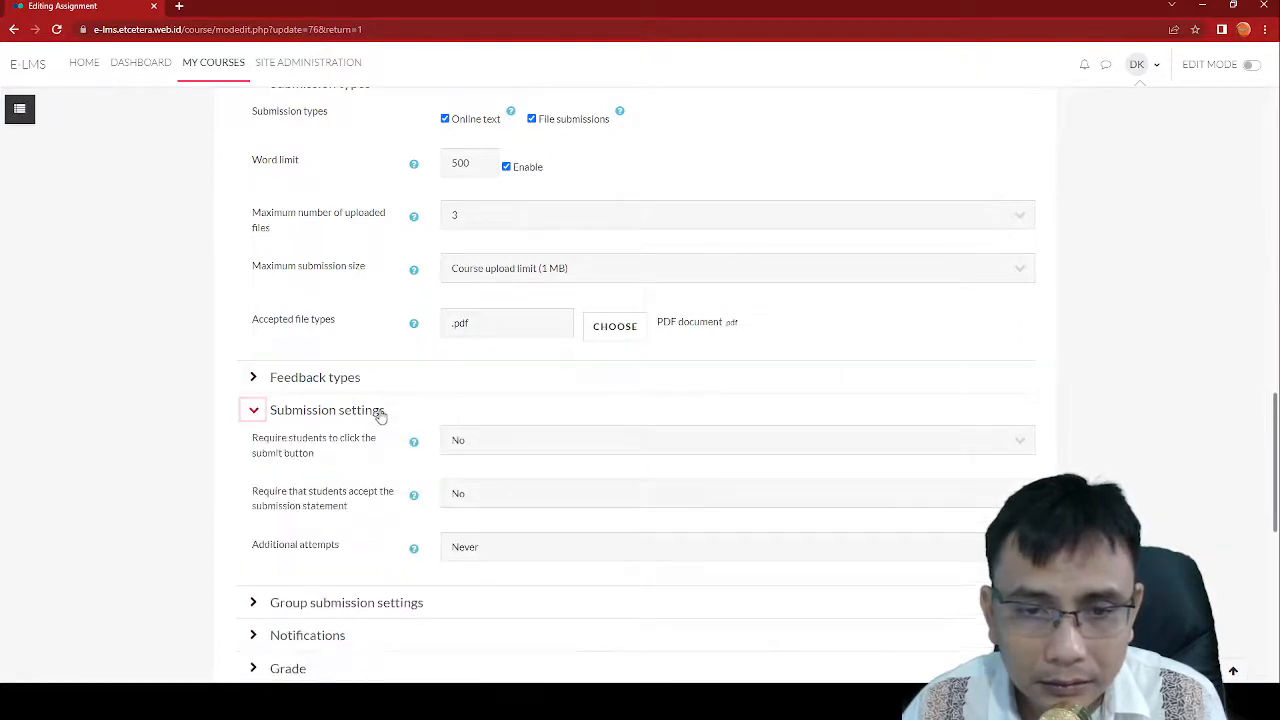
left_click(380, 416)
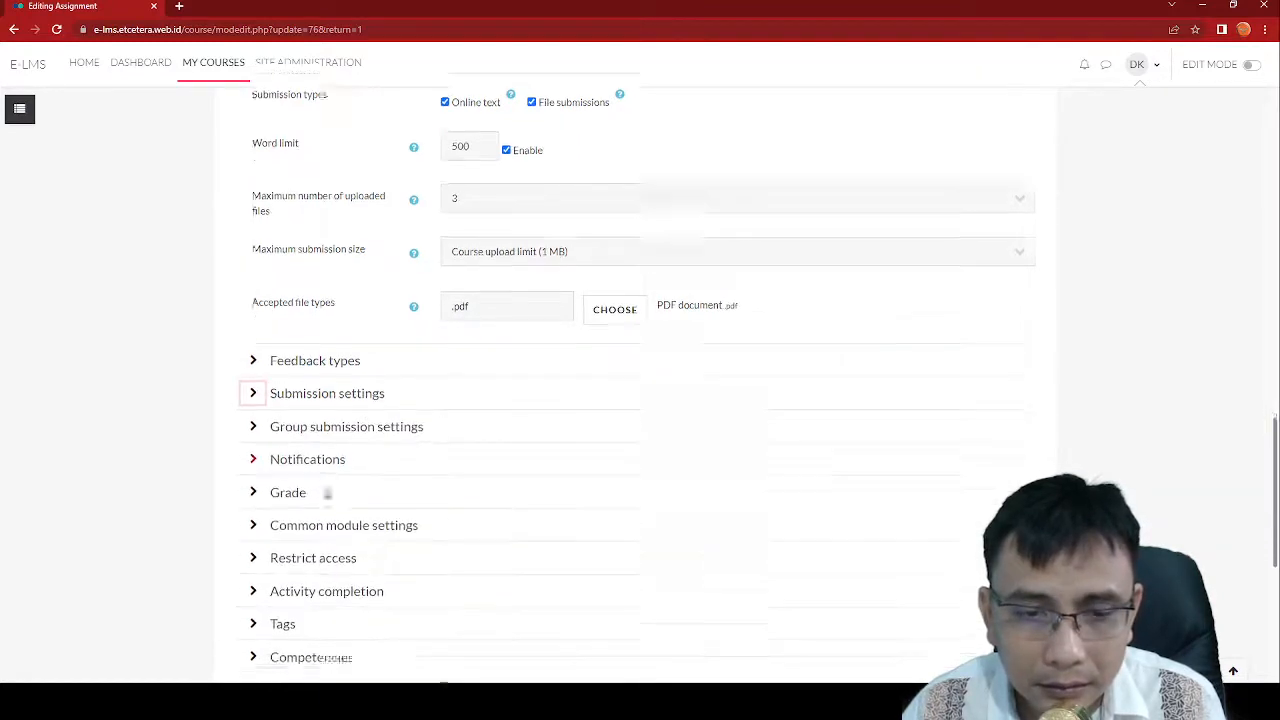
Examine the assignment's grade settings, including the grading method and marking workflow, and its common module settings.
scroll(330, 500, "down", 2)
left_click(302, 312)
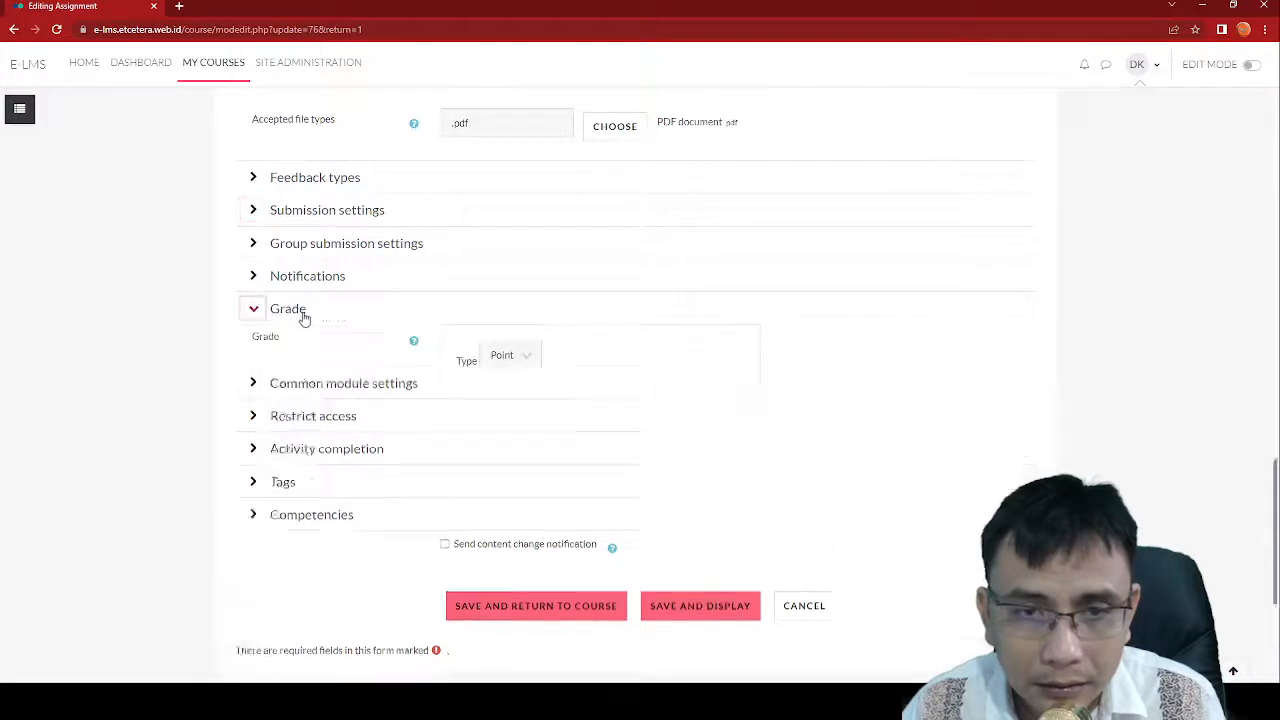
scroll(519, 549, "down", 2)
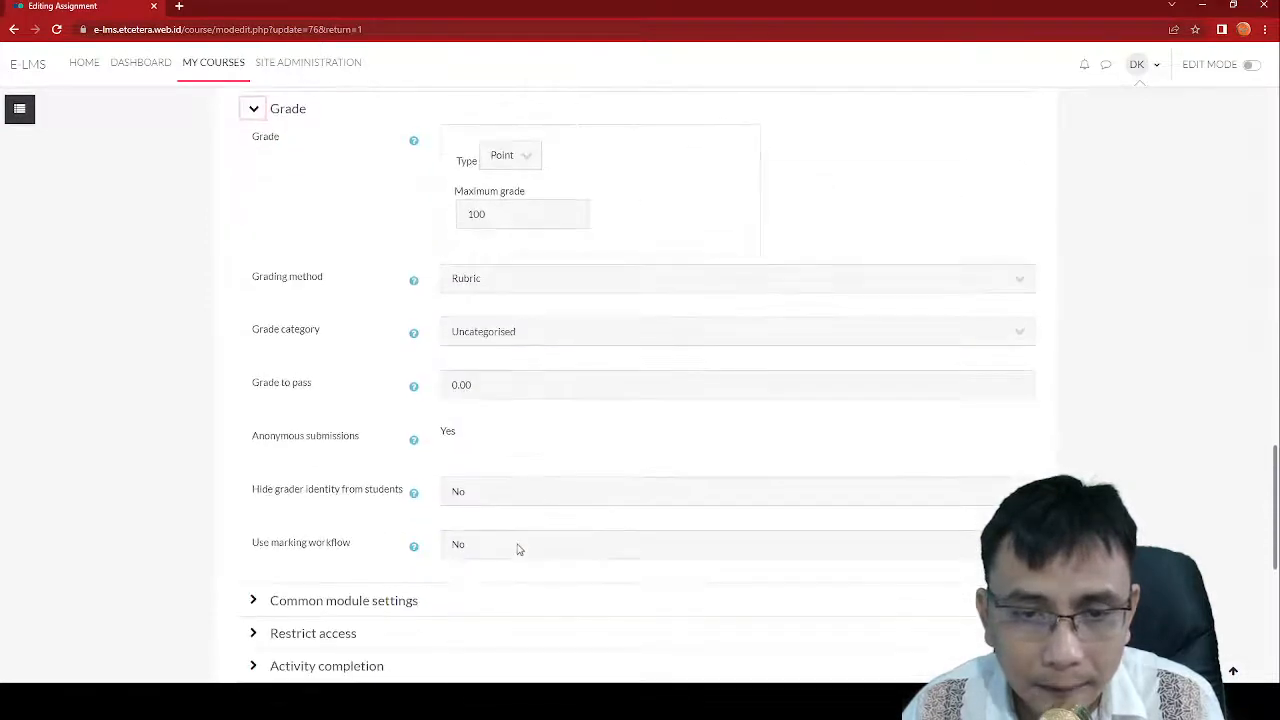
scroll(519, 549, "down", 1)
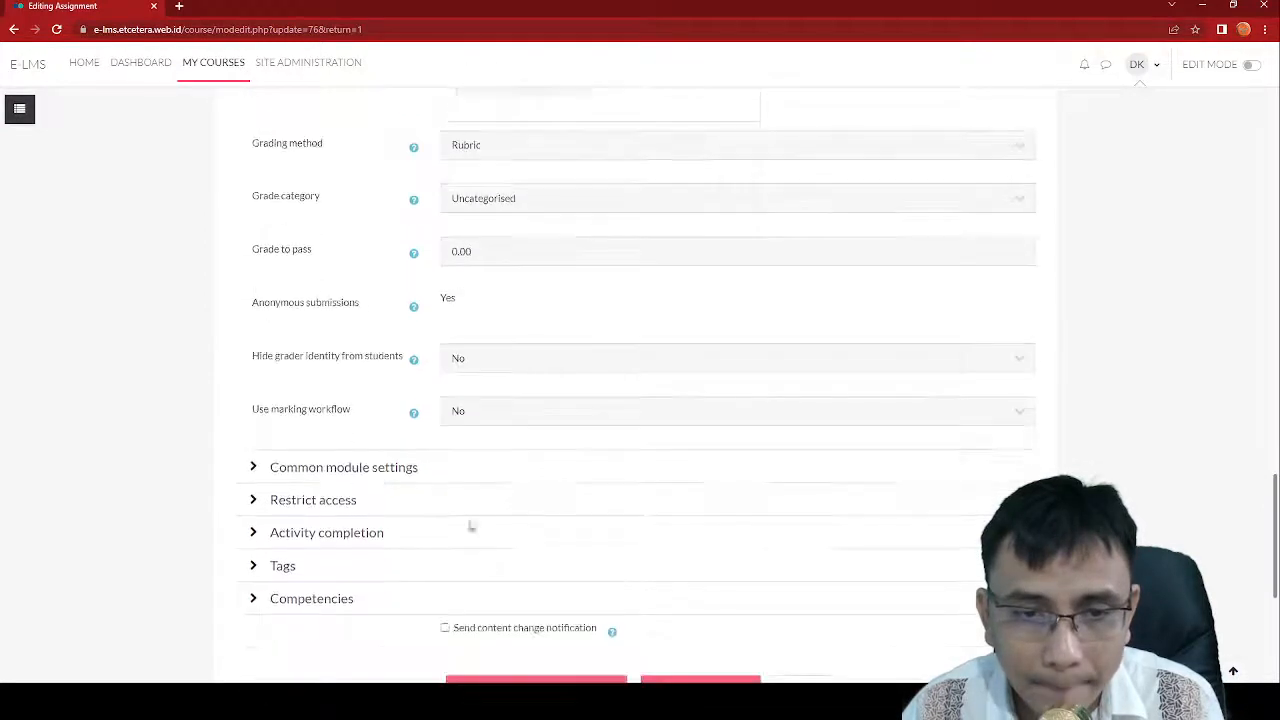
left_click(384, 482)
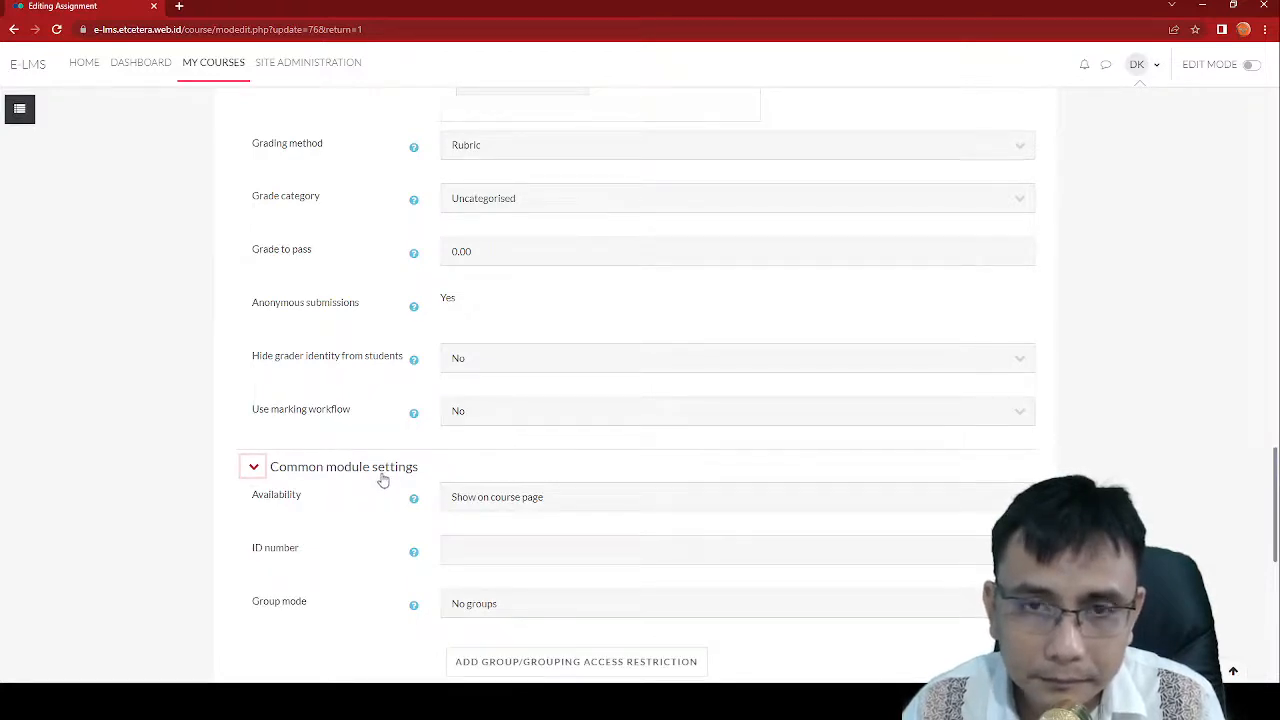
left_click(382, 480)
Check the assignment's notification settings, then return to the Assignment 2 grader and dismiss the PDF alert.
scroll(380, 475, "up", 5)
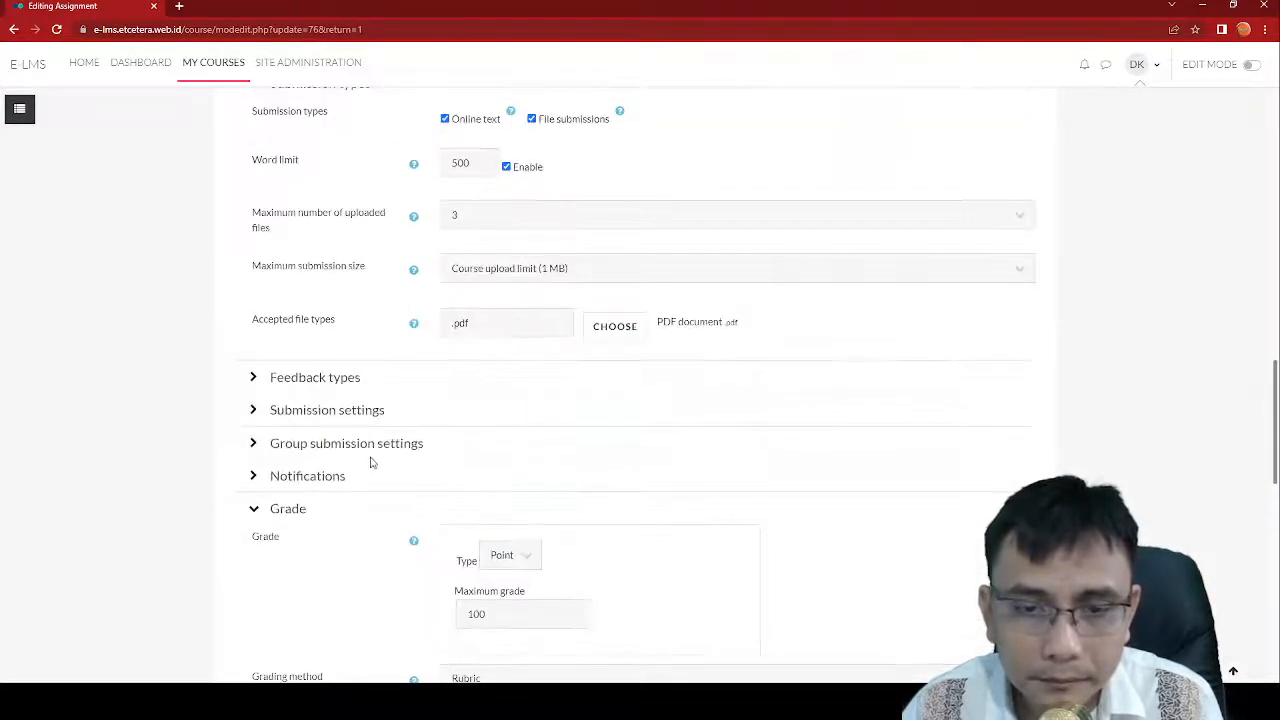
left_click(253, 476)
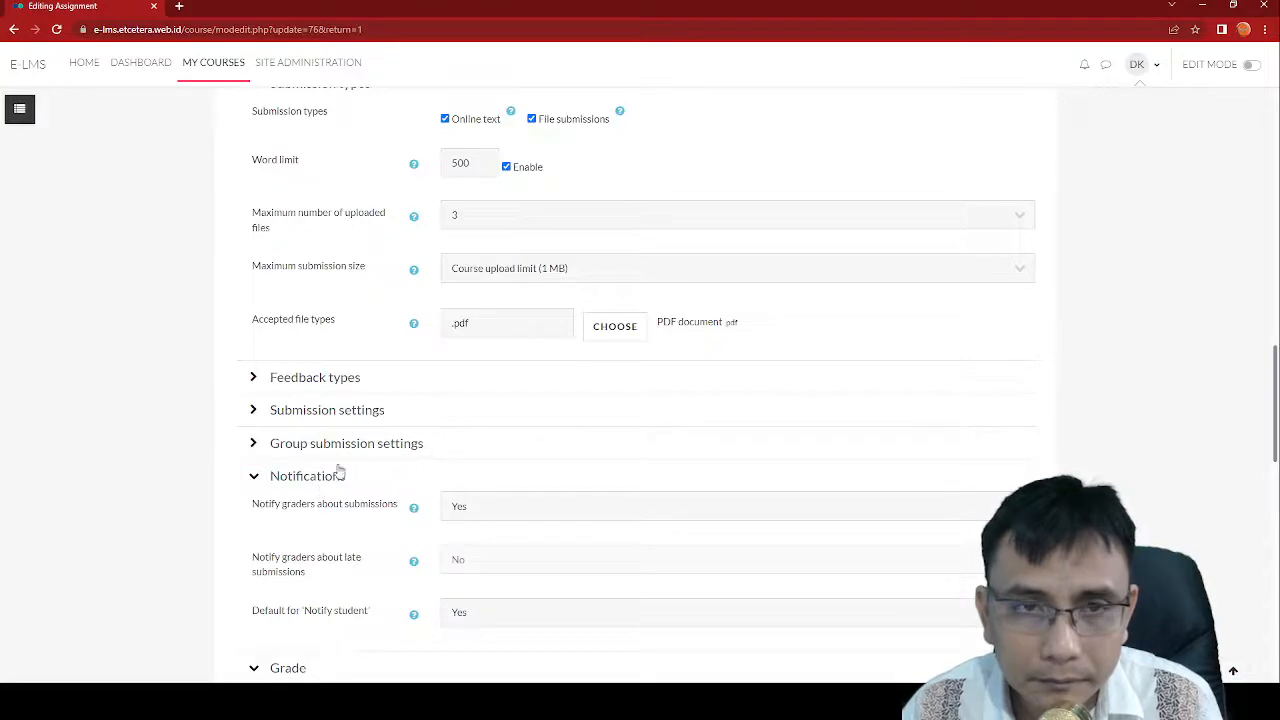
scroll(320, 495, "up", 7)
left_click(10, 29)
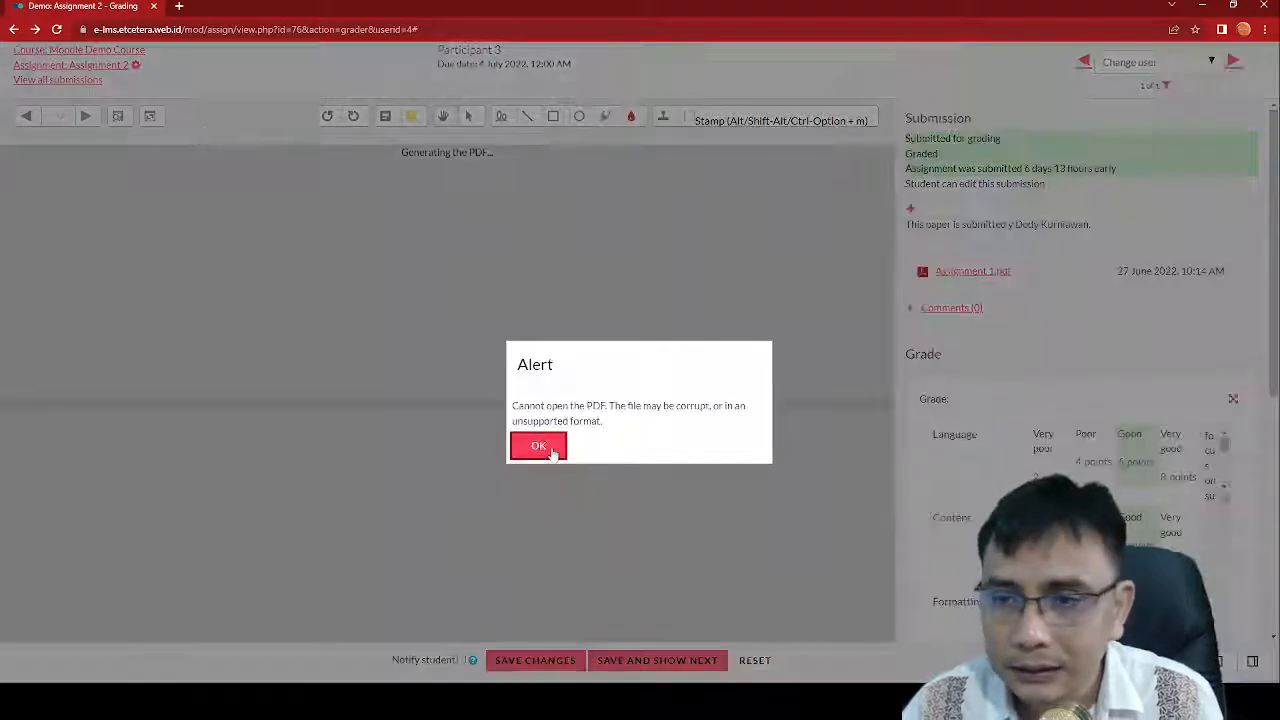
left_click(540, 446)
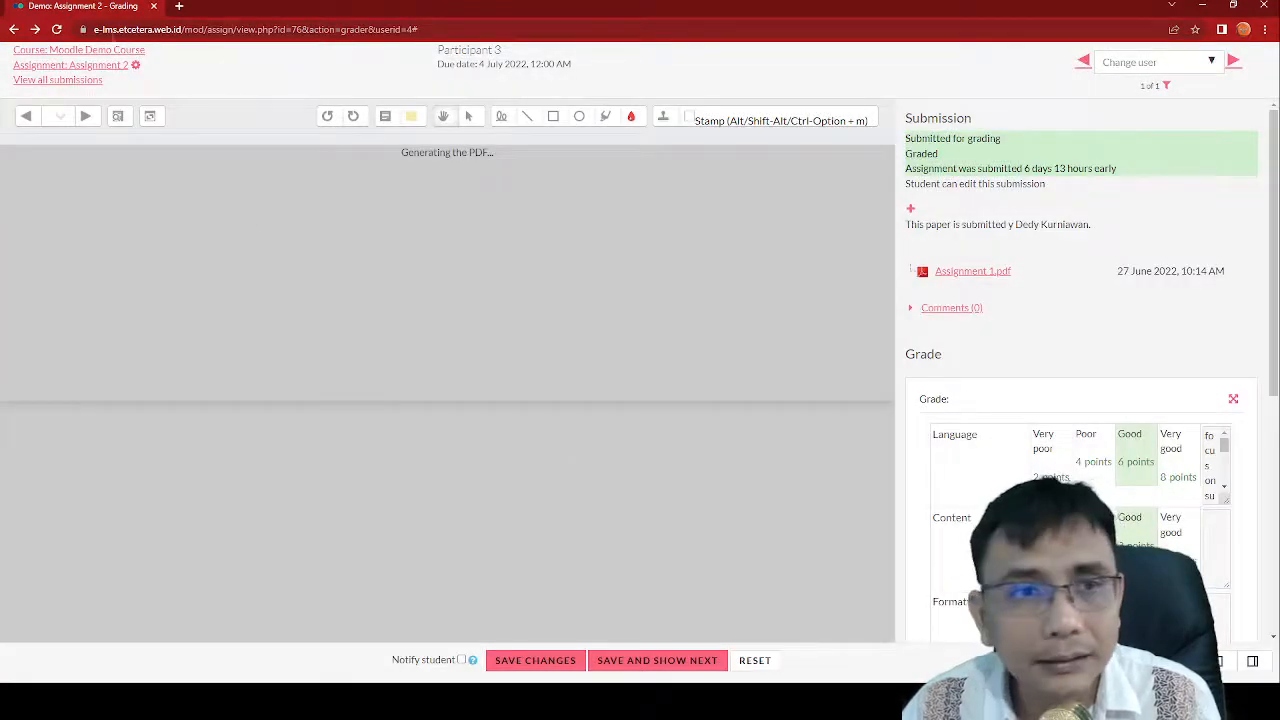
Reload the grading page, dismiss the PDF alert, and review the saved rubric ratings and gradebook status.
left_click(58, 29)
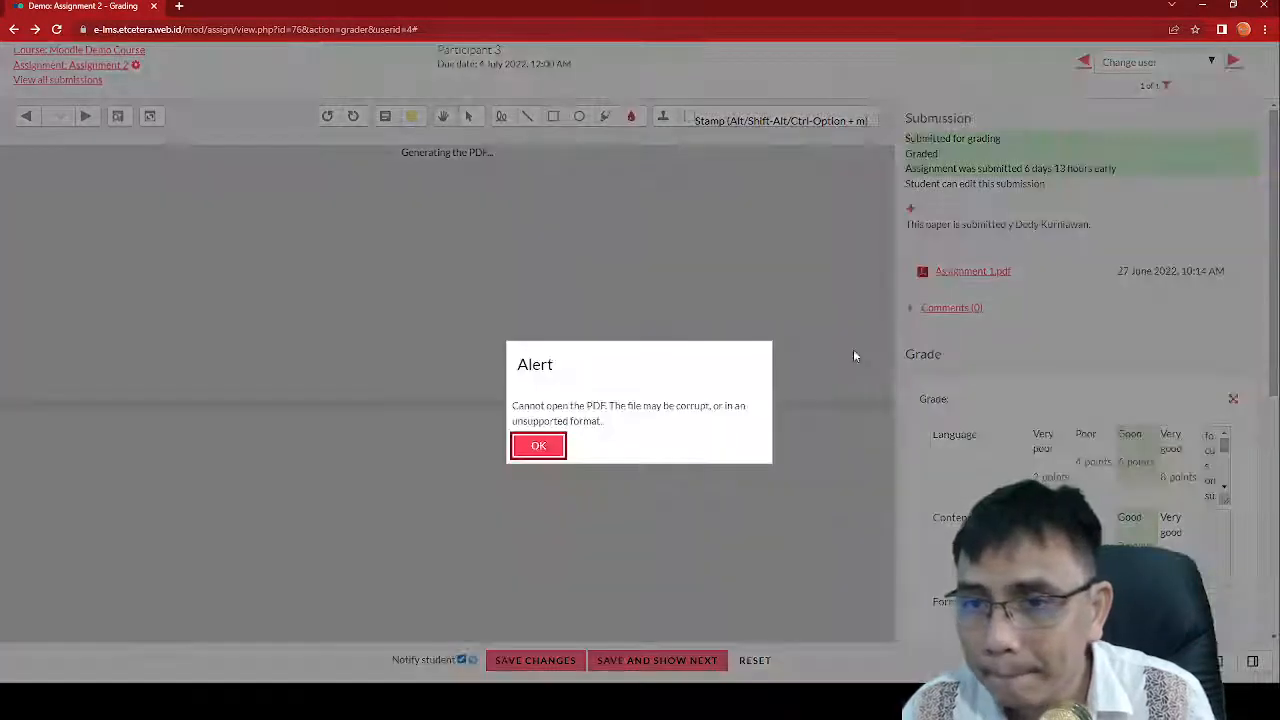
left_click(524, 444)
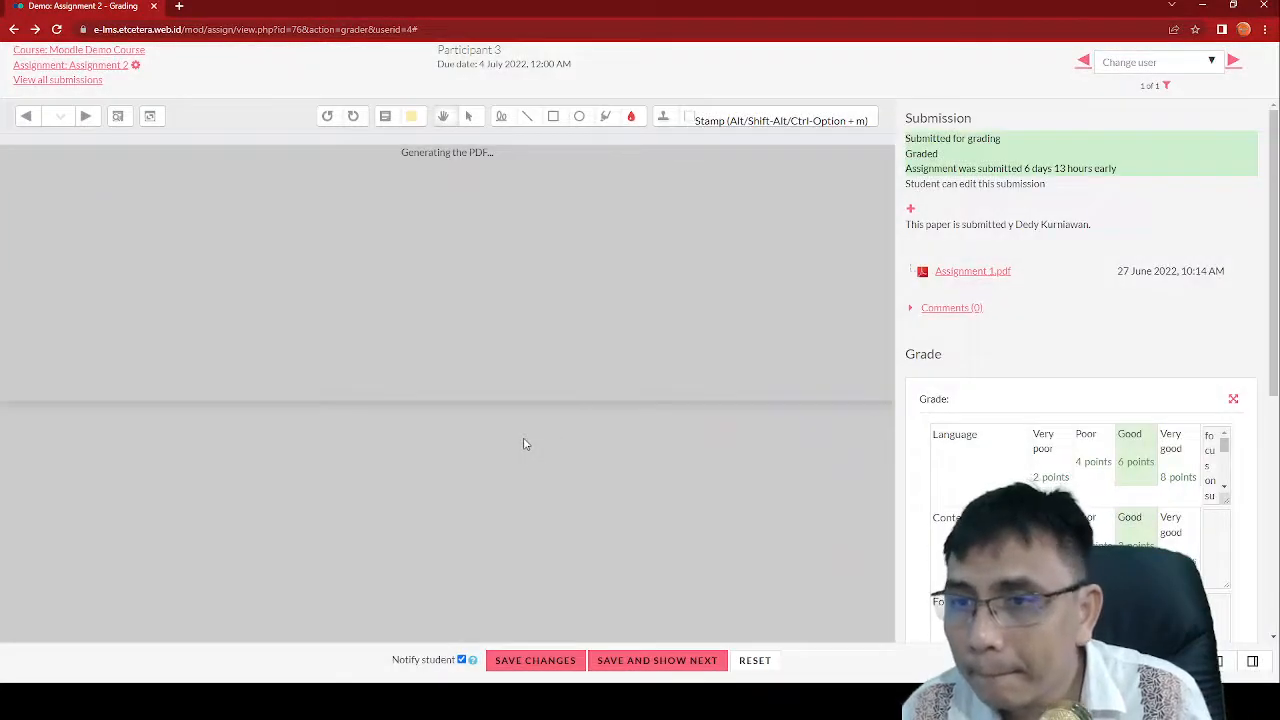
scroll(1138, 410, "down", 3)
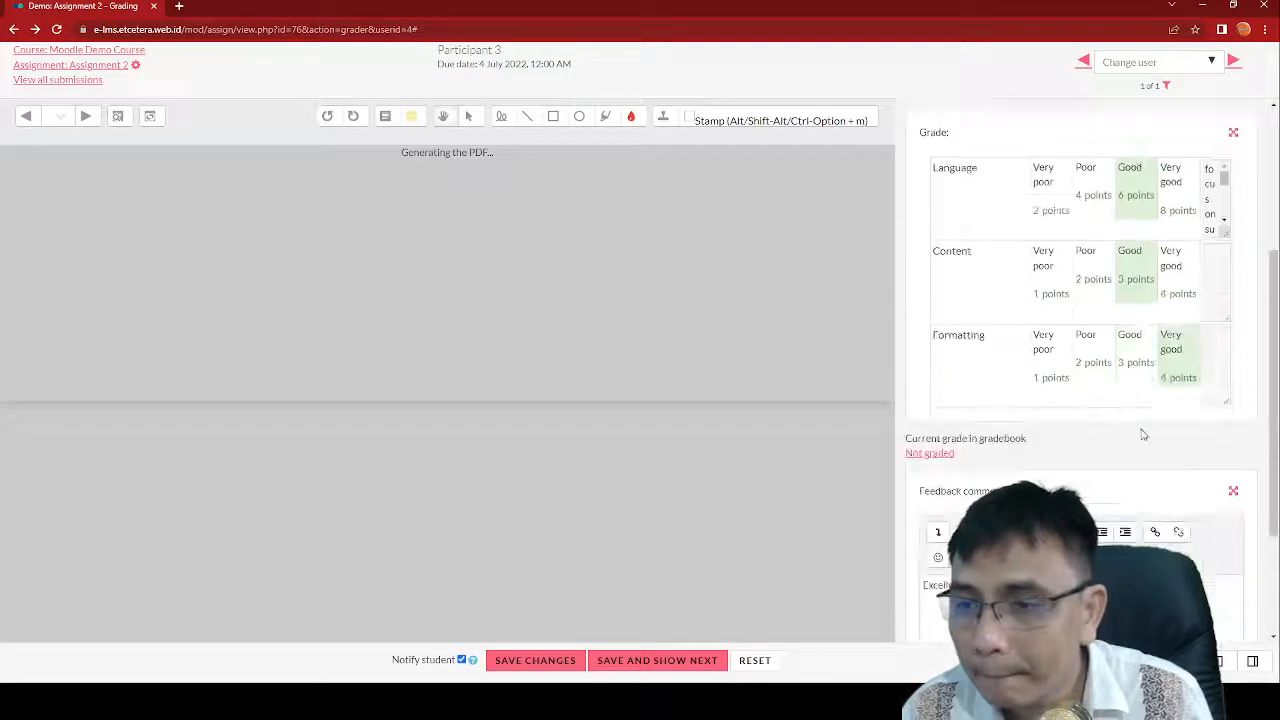